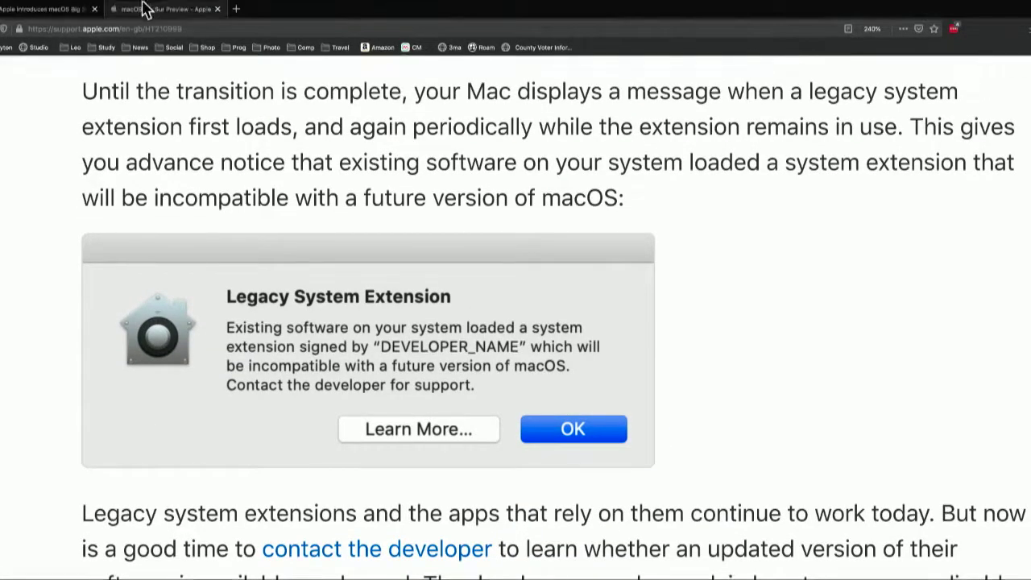
Review the list of Mac models that can run macOS Big Sur on Apple's preview page
click(155, 17)
scroll(214, 428, down, 2)
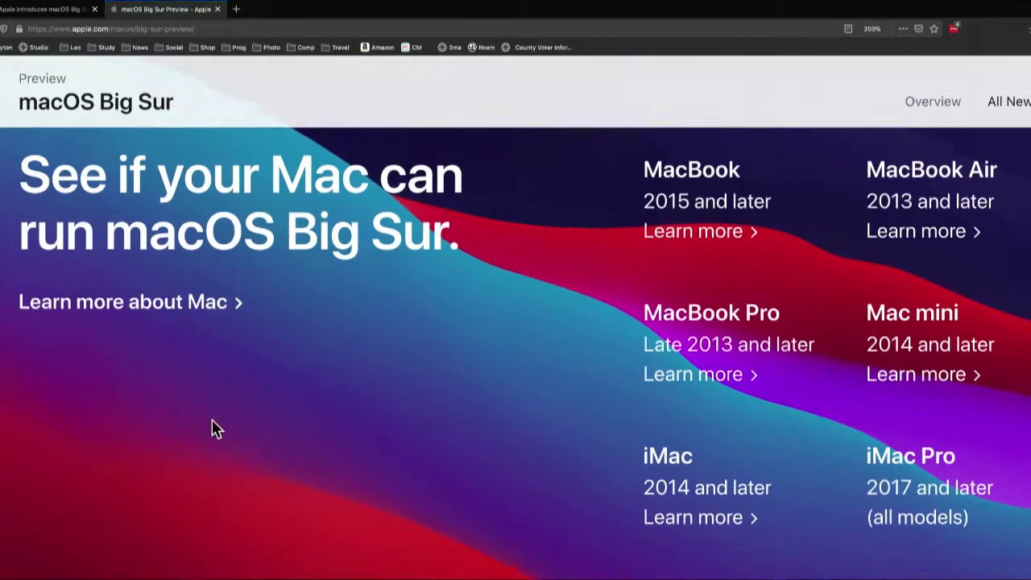
scroll(214, 428, up, 2)
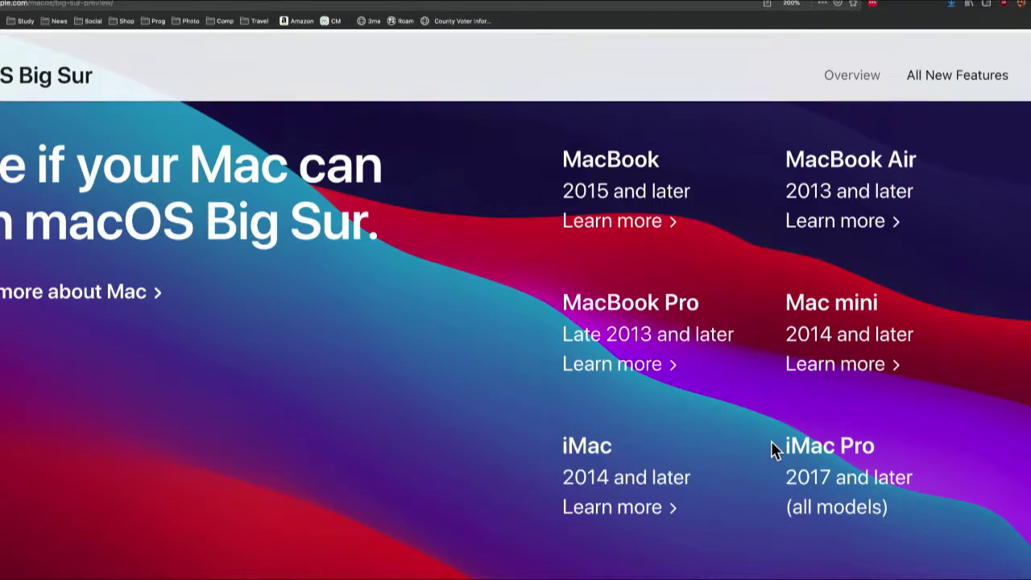
Switch to EtreCheck and look through the available problem choices without selecting one
key(super+Tab)
key(super+Tab)
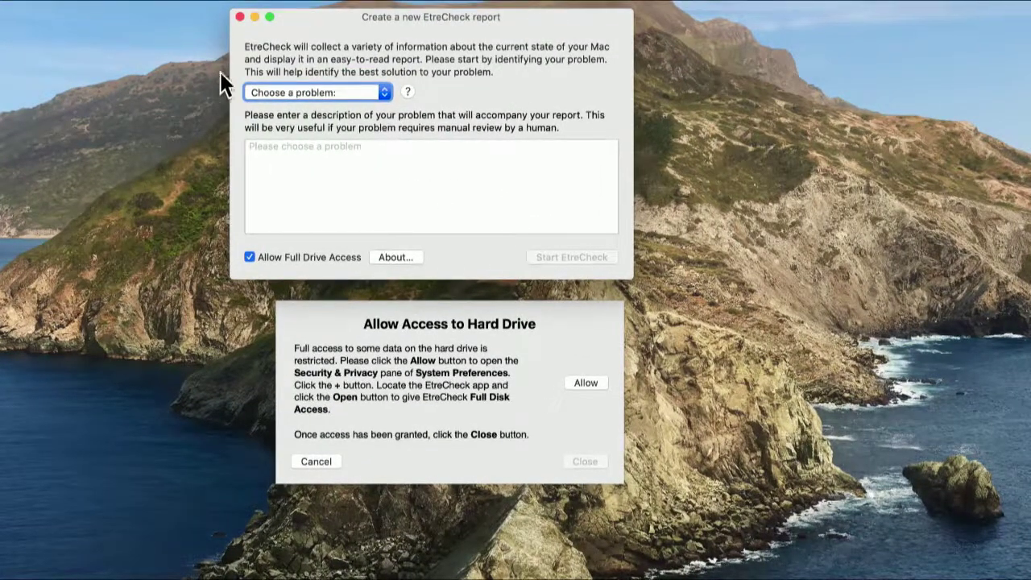
click(270, 91)
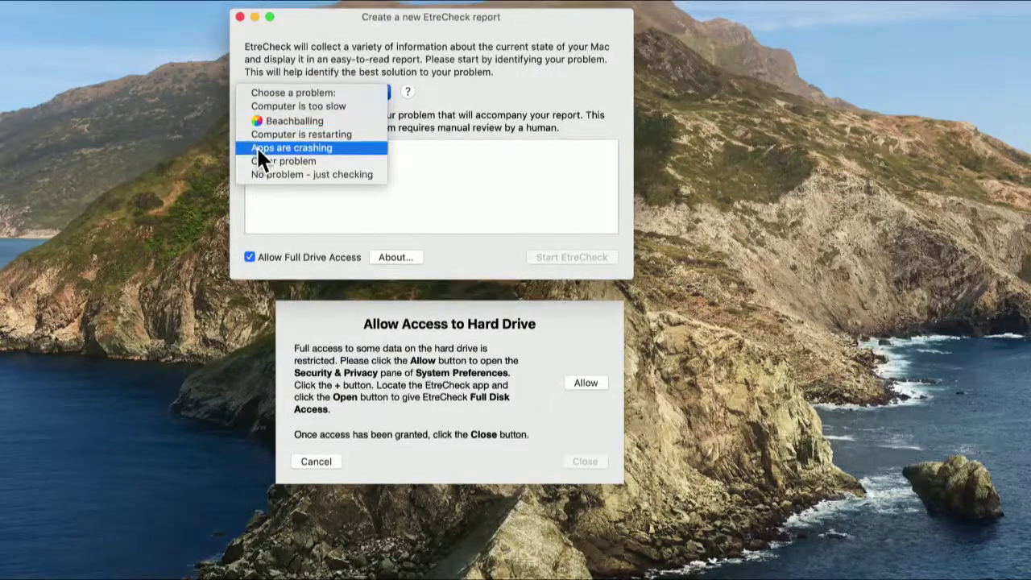
click(535, 198)
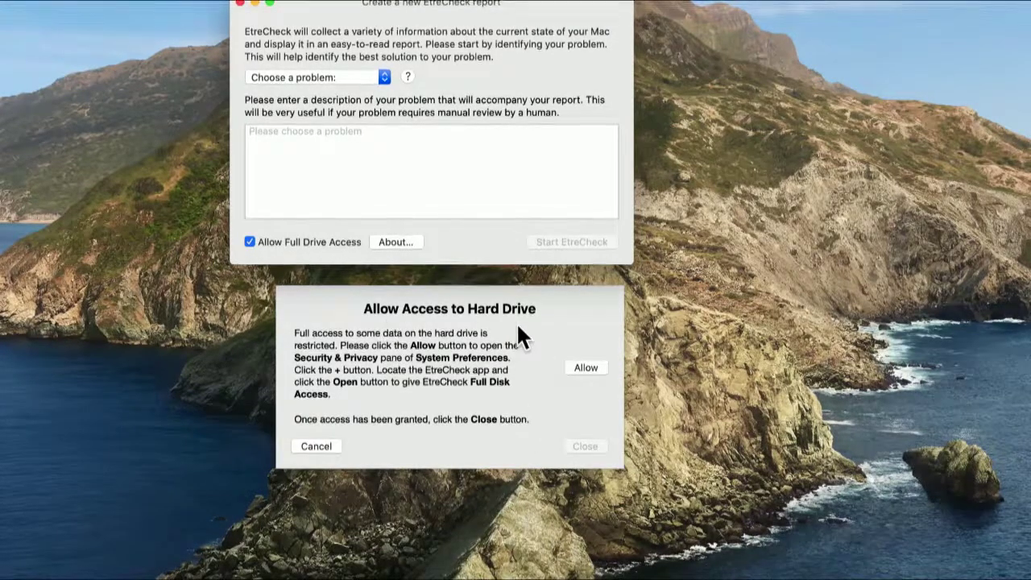
Unlock the Security & Privacy settings with the account password and allow EtreCheckPro Full Disk Access
click(595, 366)
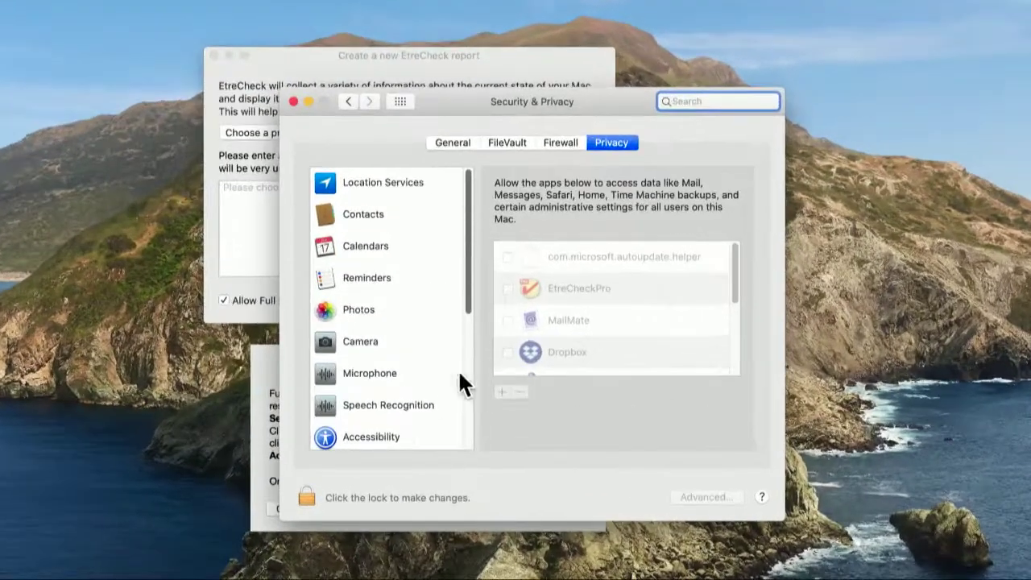
click(312, 498)
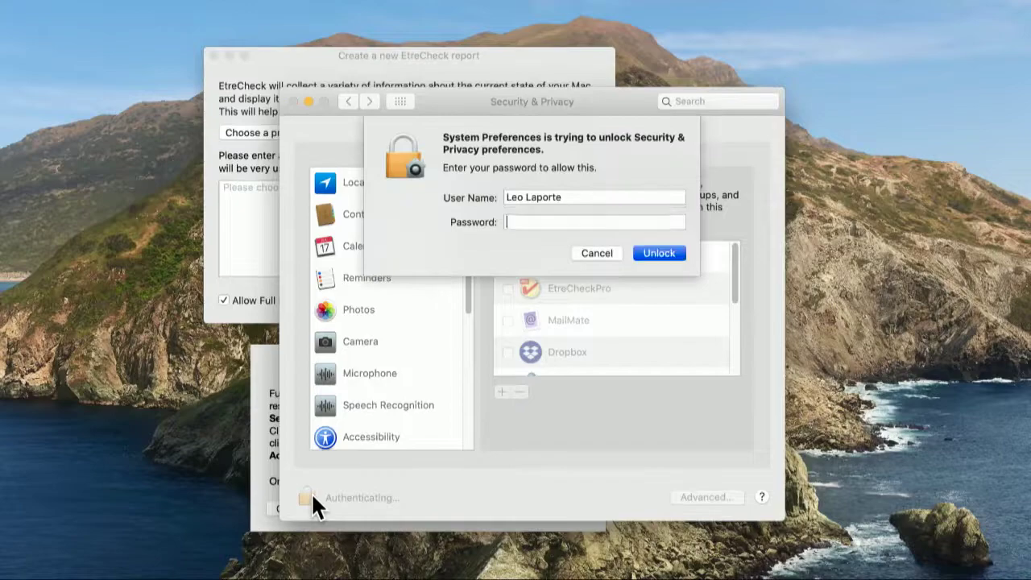
text(•••••••••)
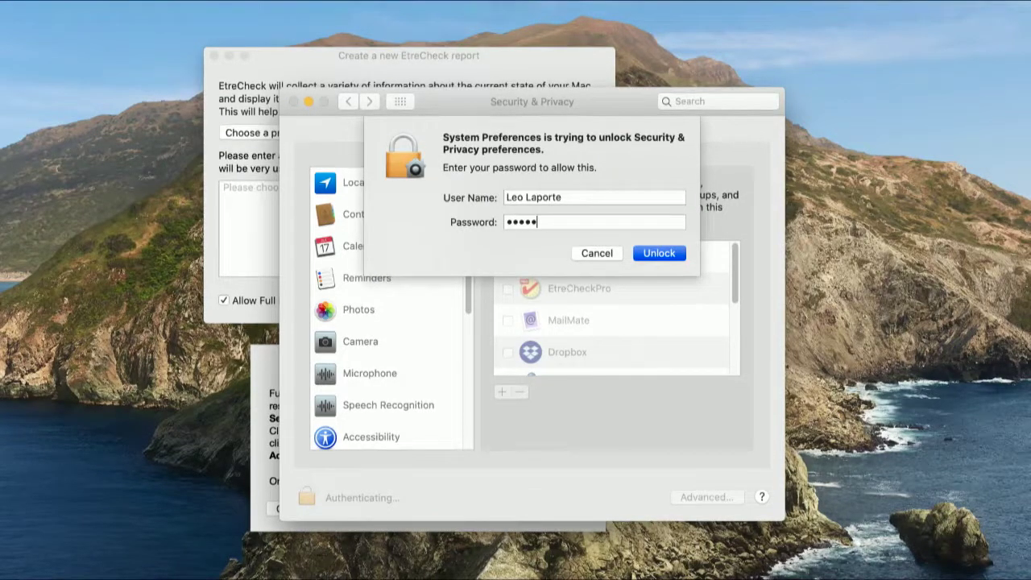
key(Return)
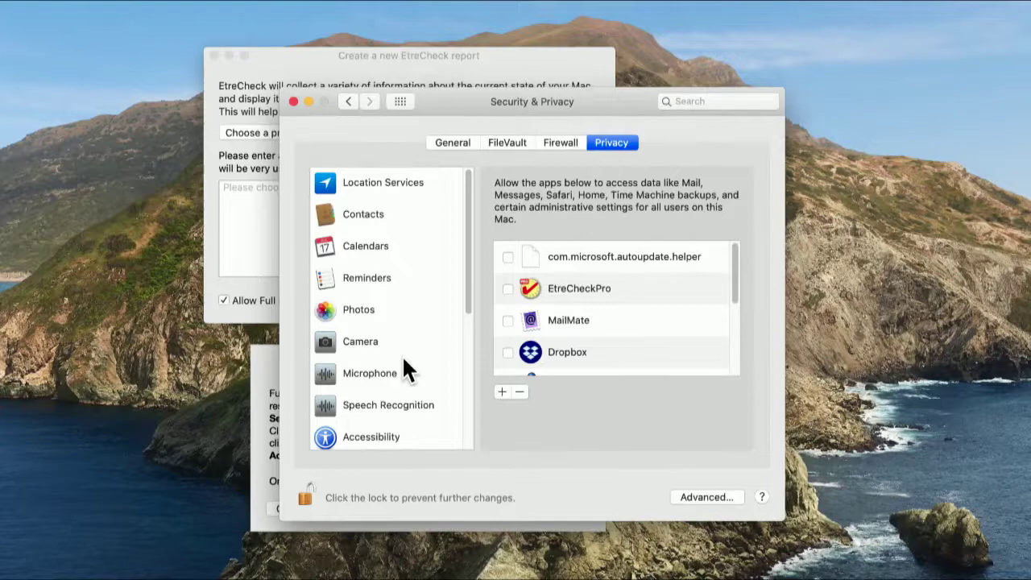
scroll(402, 362, down, 5)
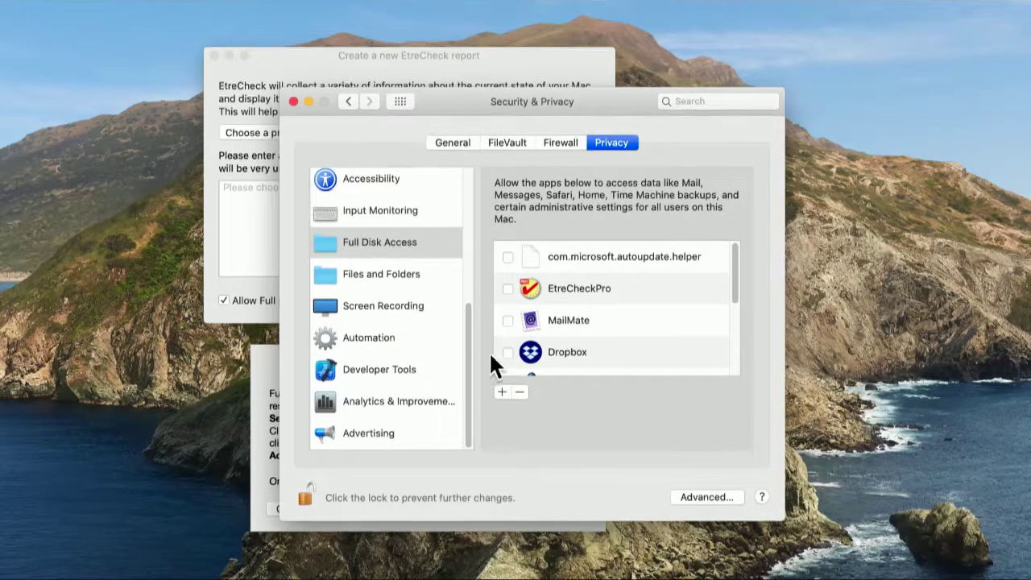
click(509, 287)
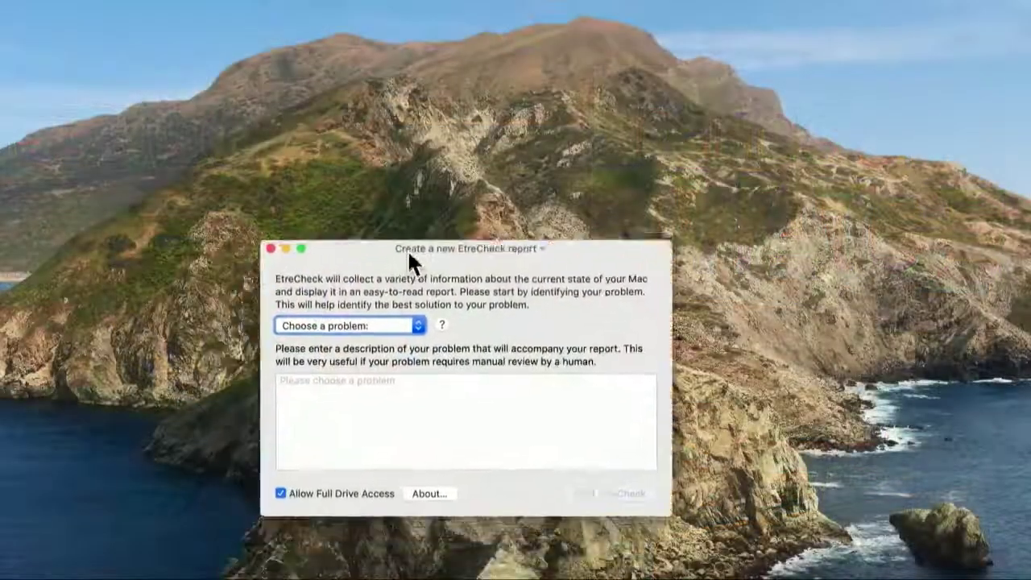
Choose "No problem - just checking" as the problem and start the EtreCheck report
click(420, 216)
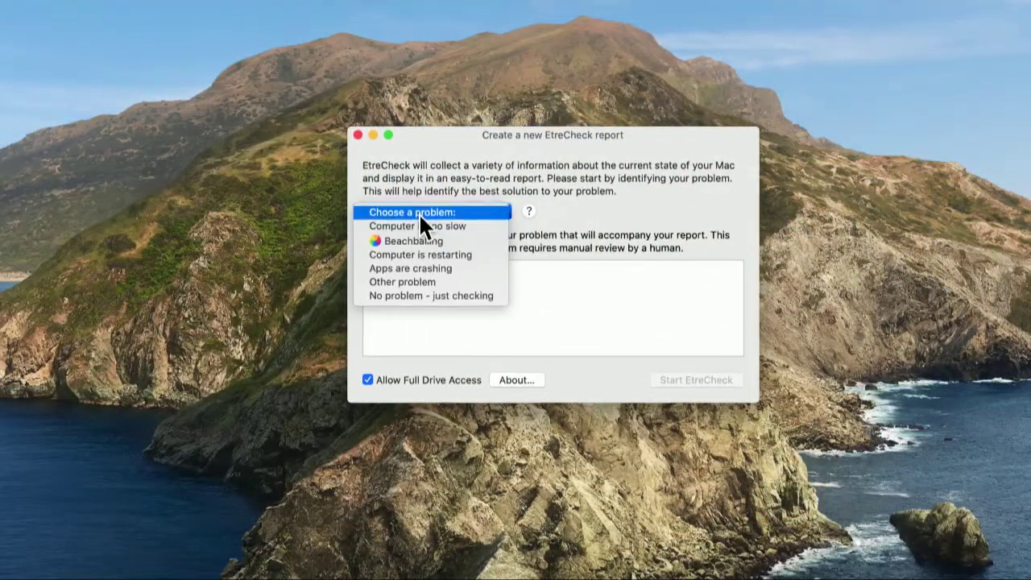
click(411, 296)
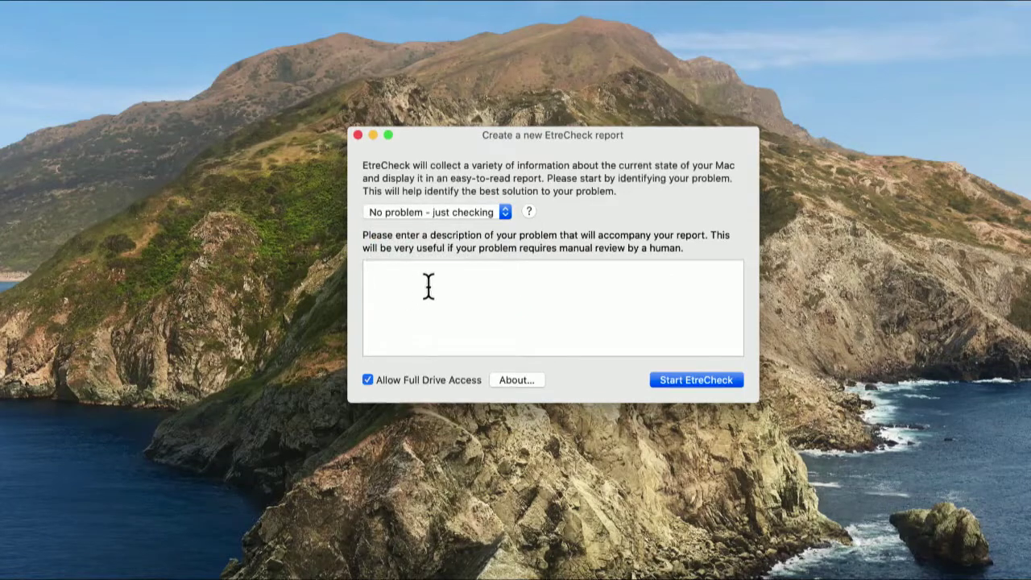
click(704, 375)
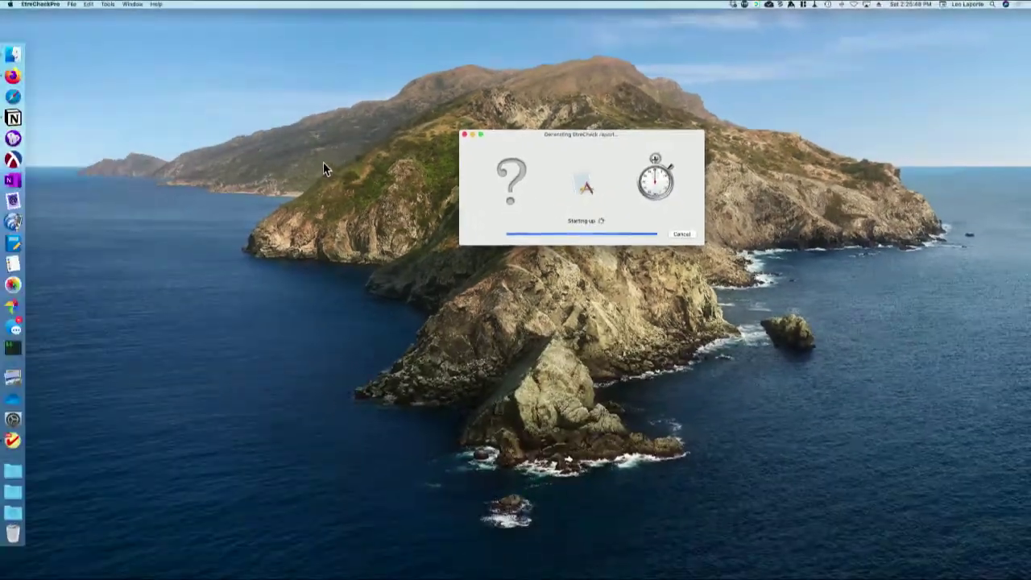
Open the System Report from About This Mac and view the Extensions section under Software
click(9, 4)
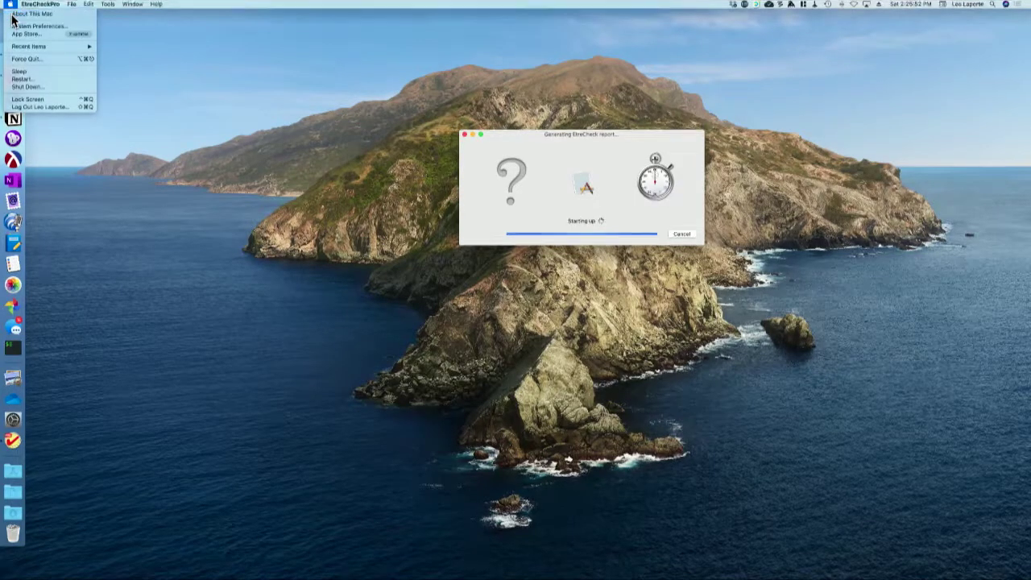
click(12, 21)
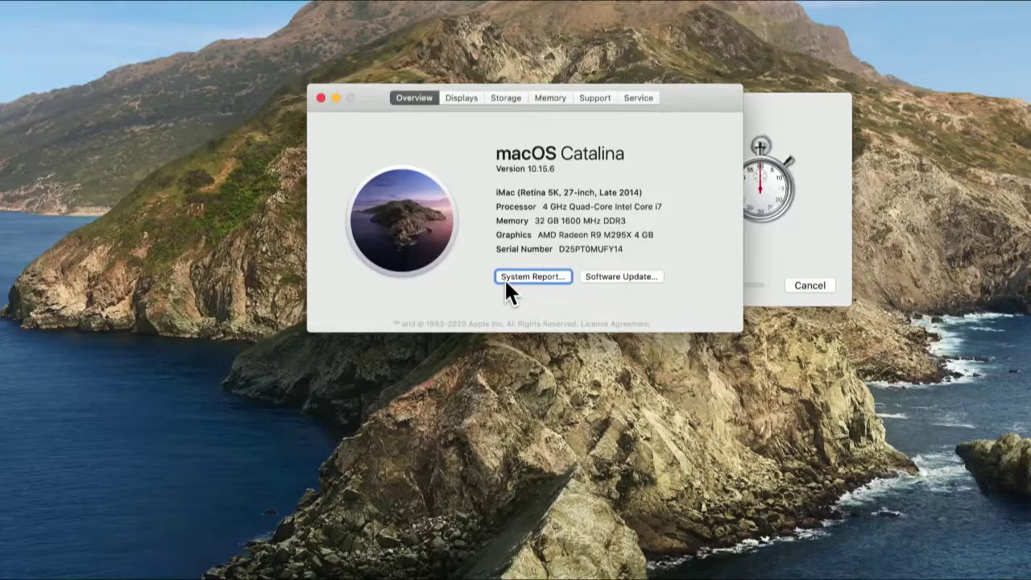
click(508, 277)
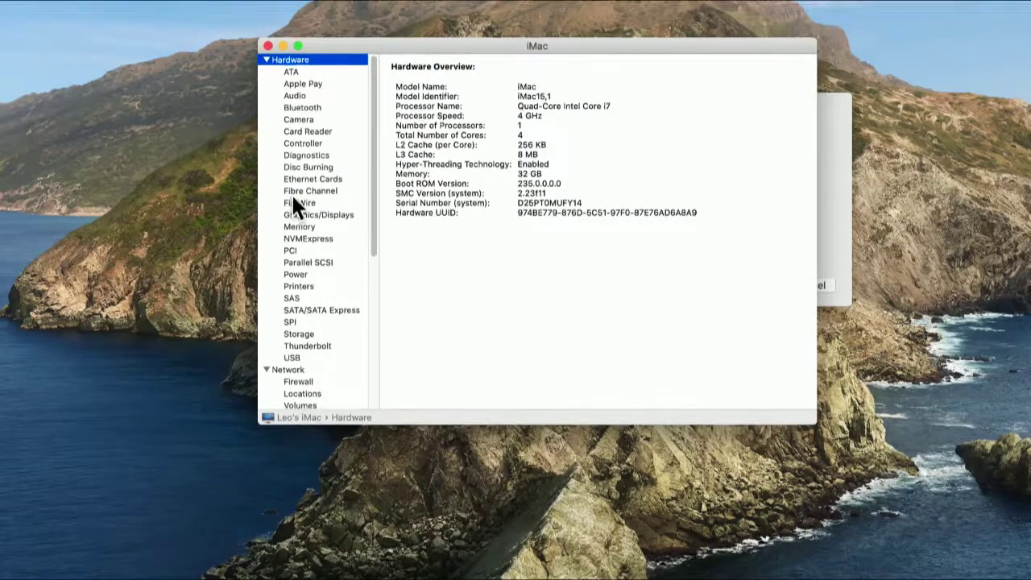
scroll(291, 196, down, 10)
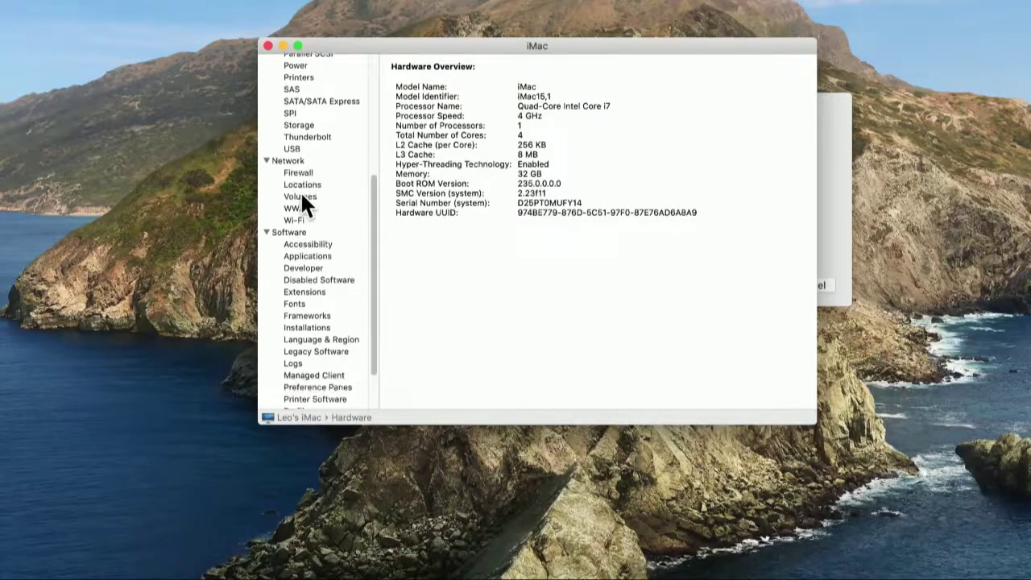
scroll(300, 197, down, 1)
click(295, 275)
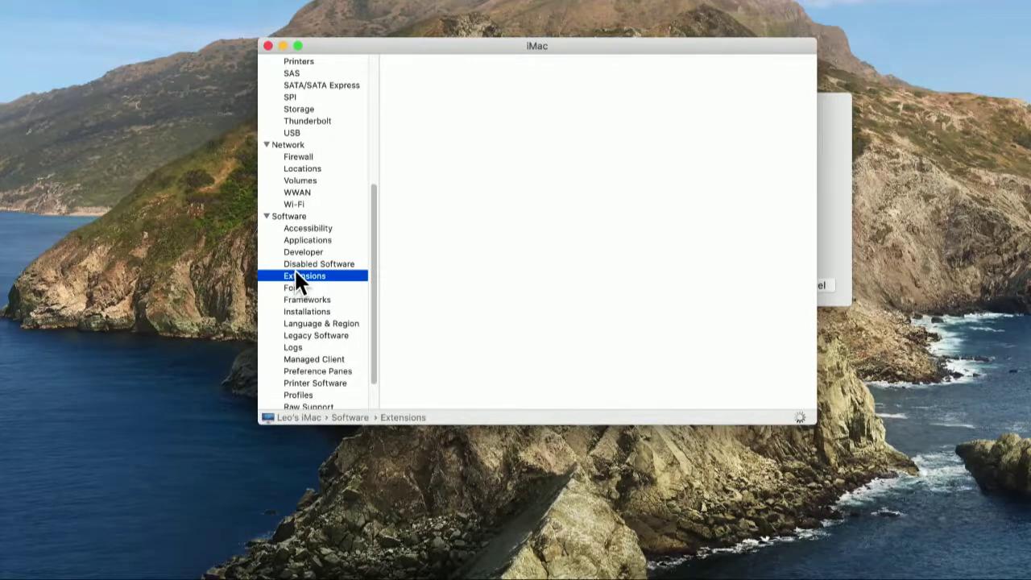
Check the Legacy Software section, look over the other report categories, and close the System Report and About This Mac windows
click(304, 334)
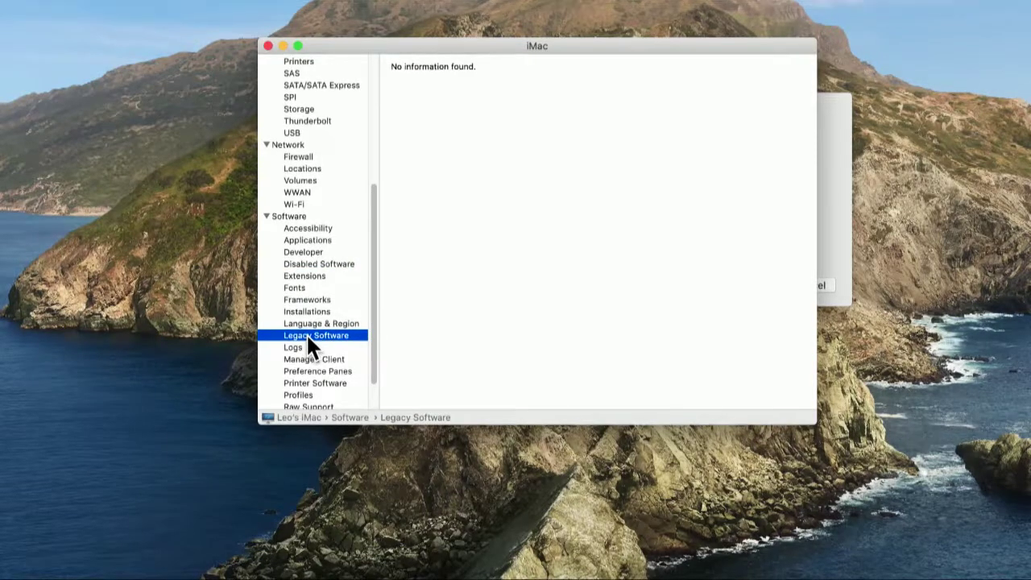
scroll(303, 332, down, 3)
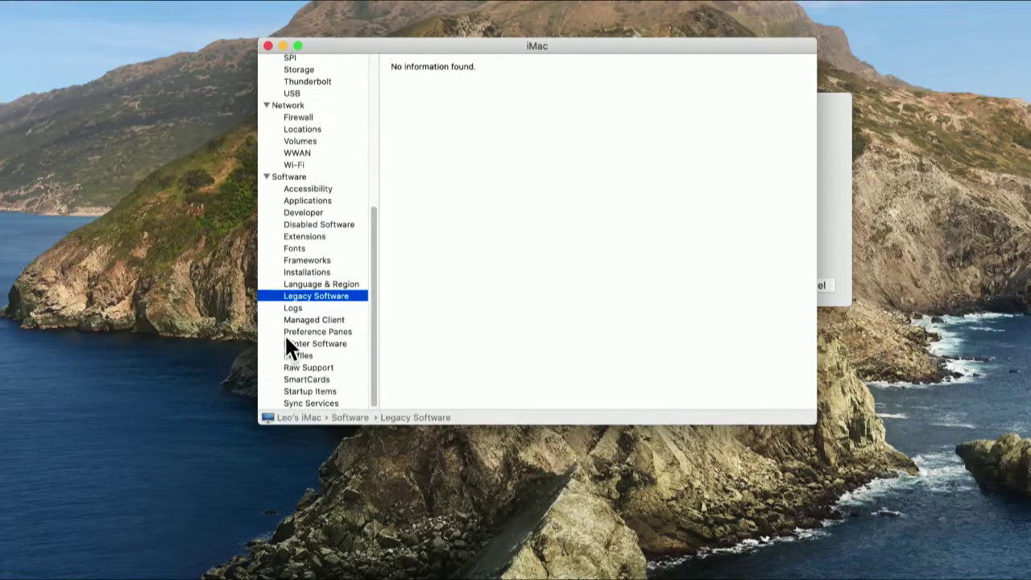
scroll(287, 340, up, 10)
scroll(290, 338, up, 2)
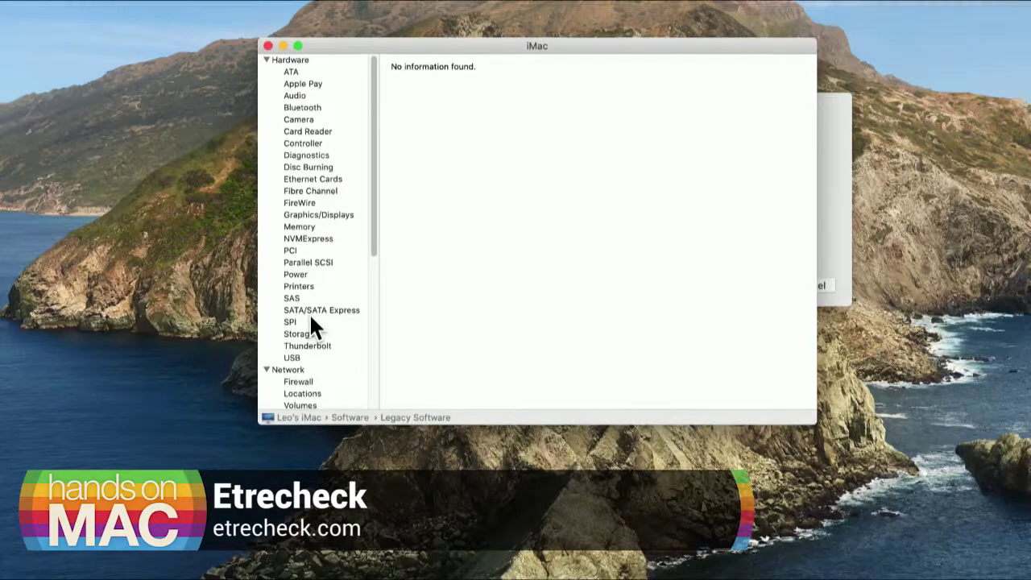
scroll(312, 322, down, 3)
scroll(311, 325, down, 5)
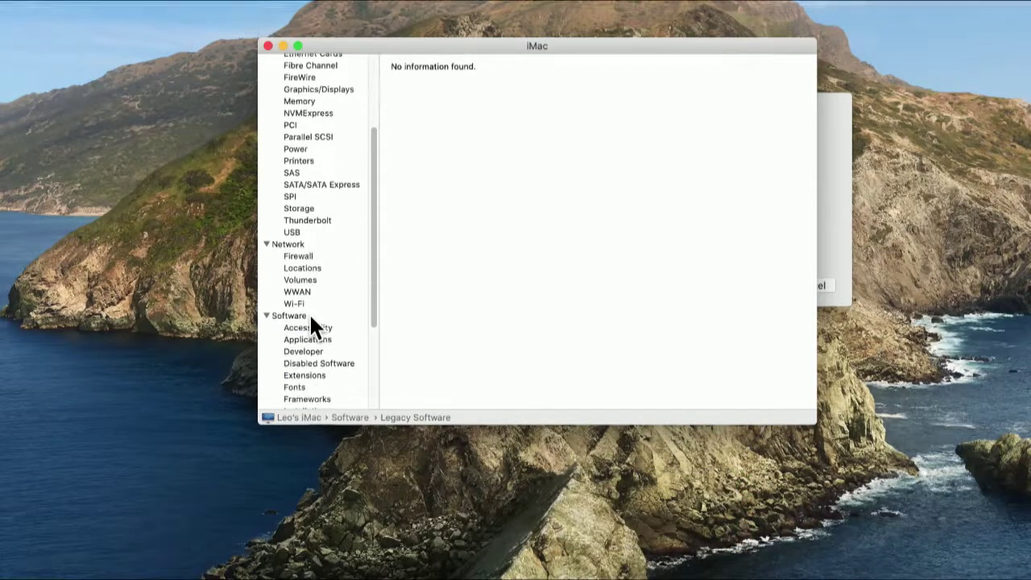
click(267, 46)
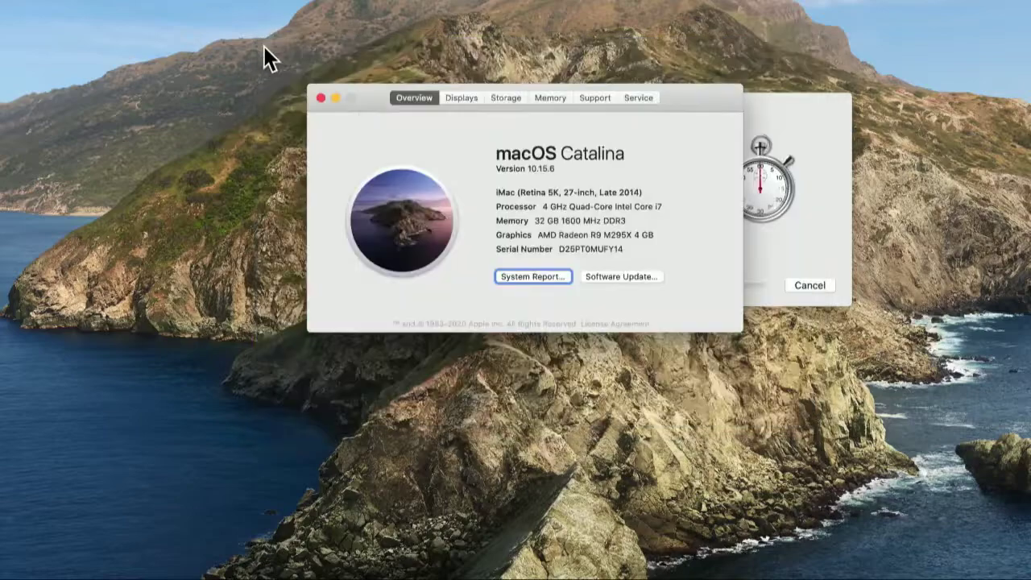
click(320, 98)
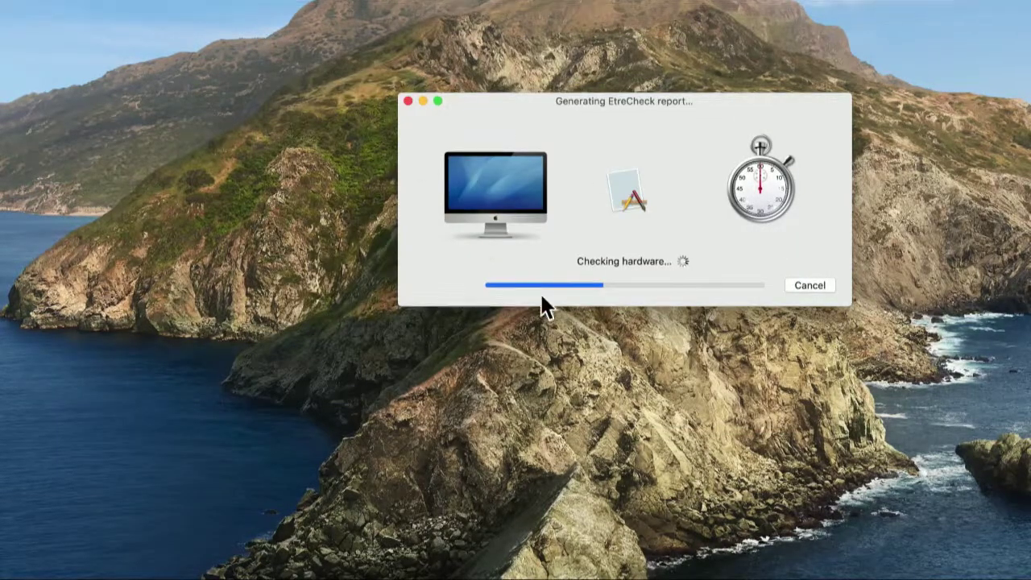
Reposition the EtreCheck report window and show the report's Major Issues
drag(526, 96, 471, 103)
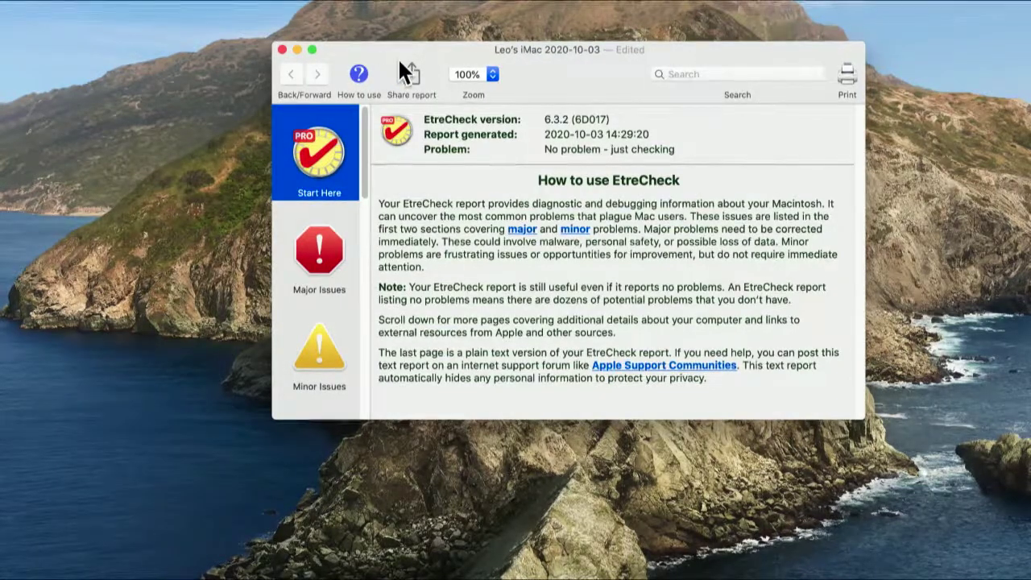
drag(402, 50, 384, 52)
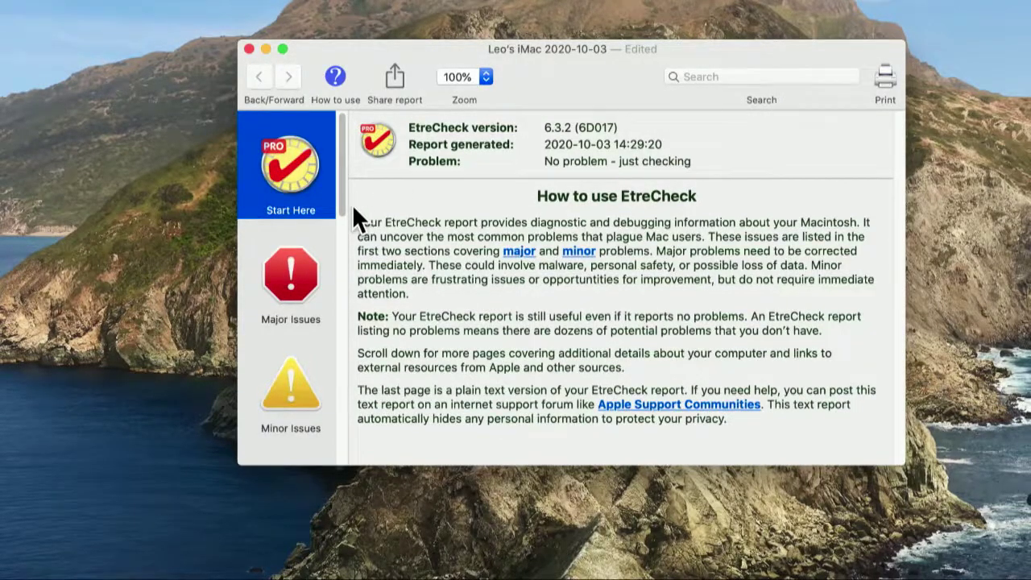
click(296, 275)
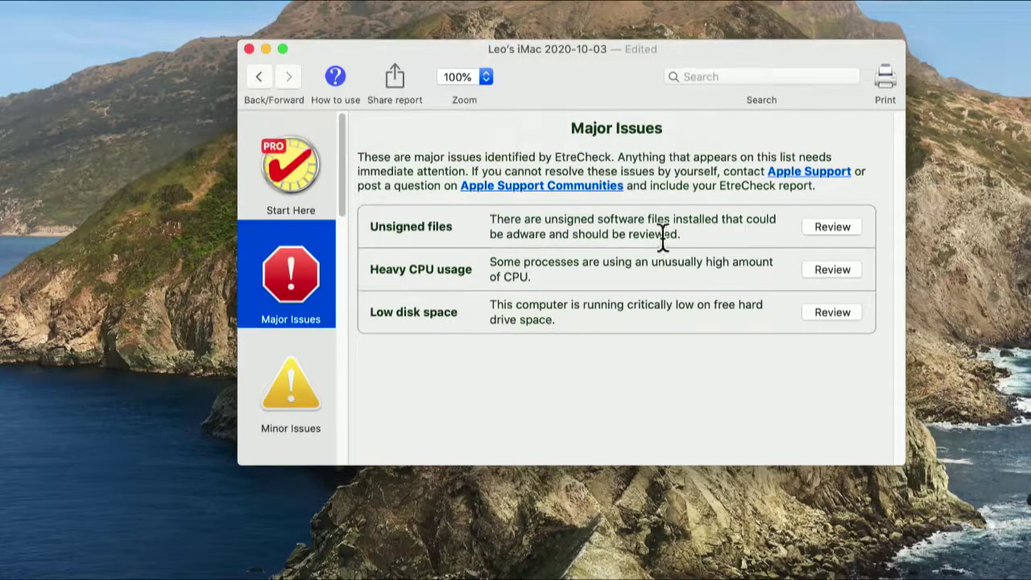
Review the Unsigned Files issue, examining the launchd files, login items, plugins, preference panes and the Security overview
click(832, 228)
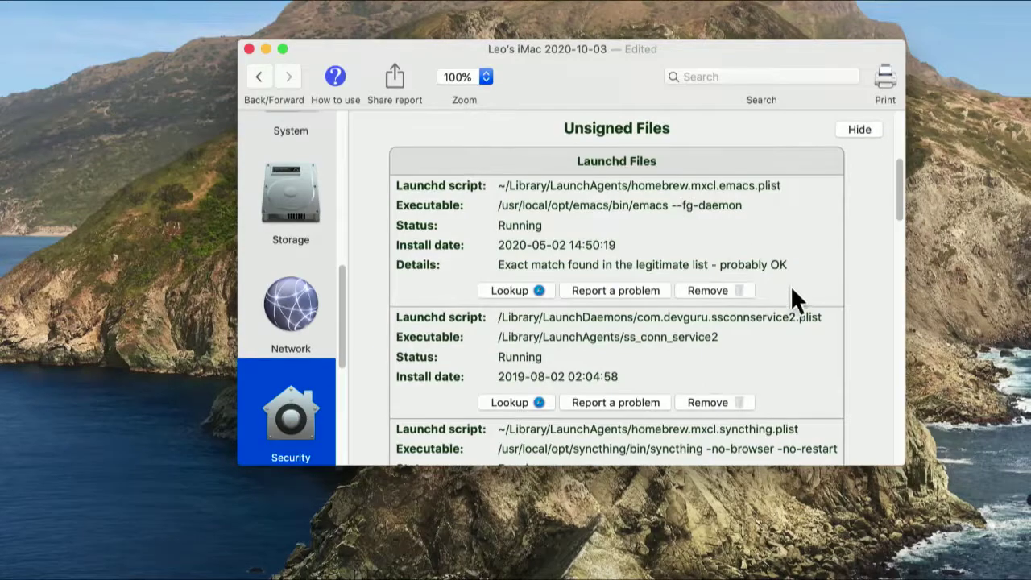
scroll(789, 286, down, 6)
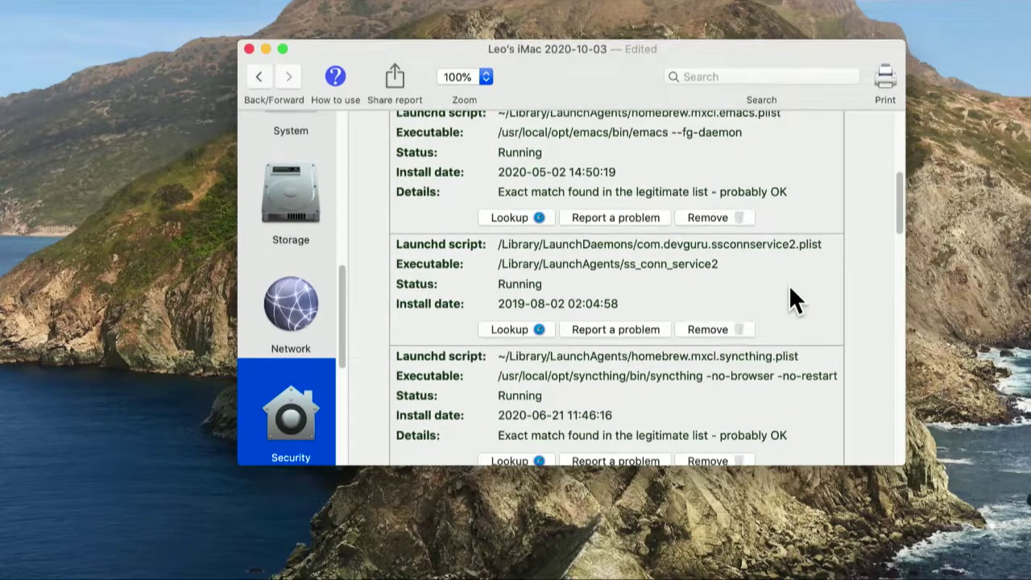
scroll(789, 285, down, 4)
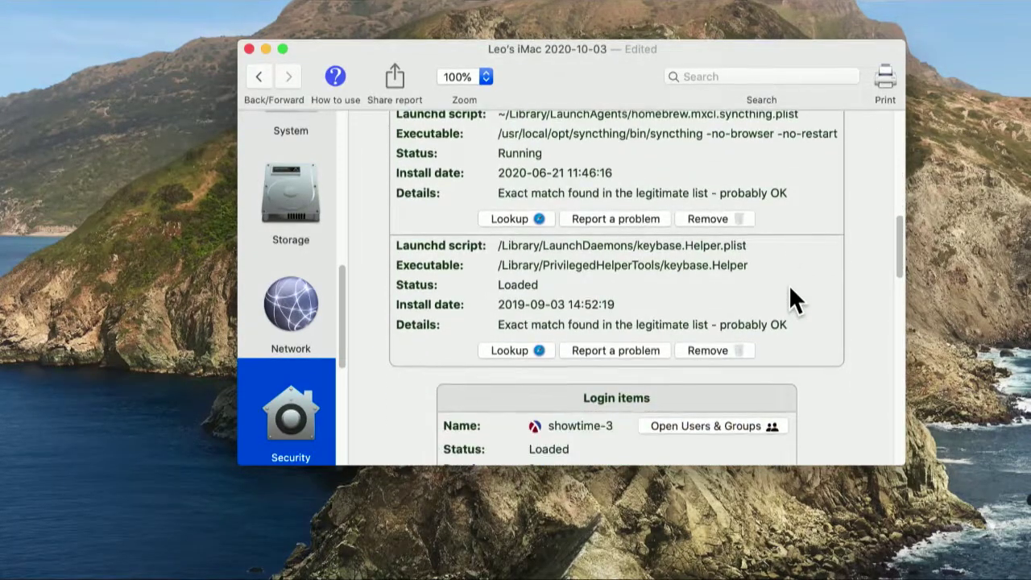
scroll(789, 285, down, 3)
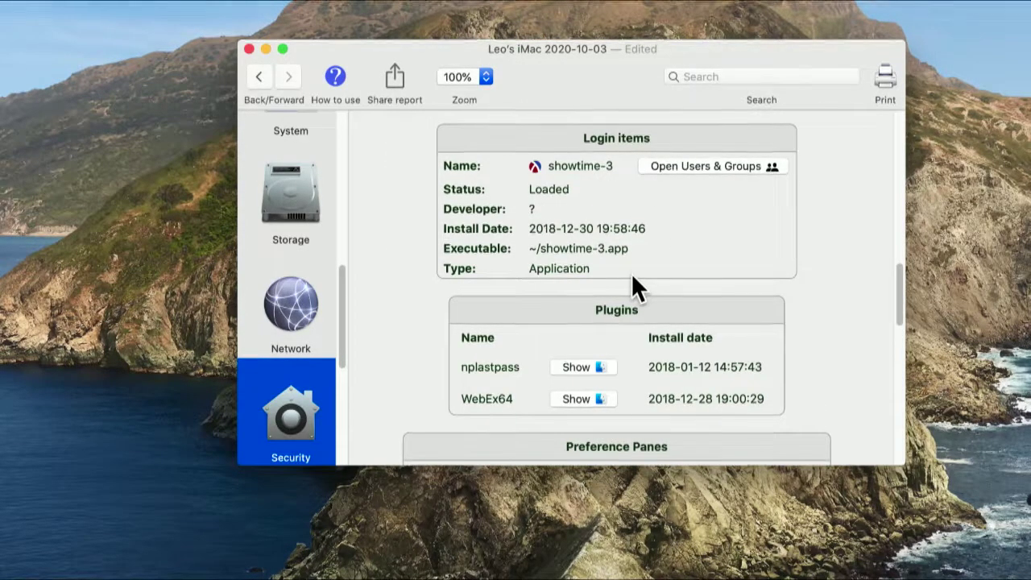
scroll(636, 278, down, 2)
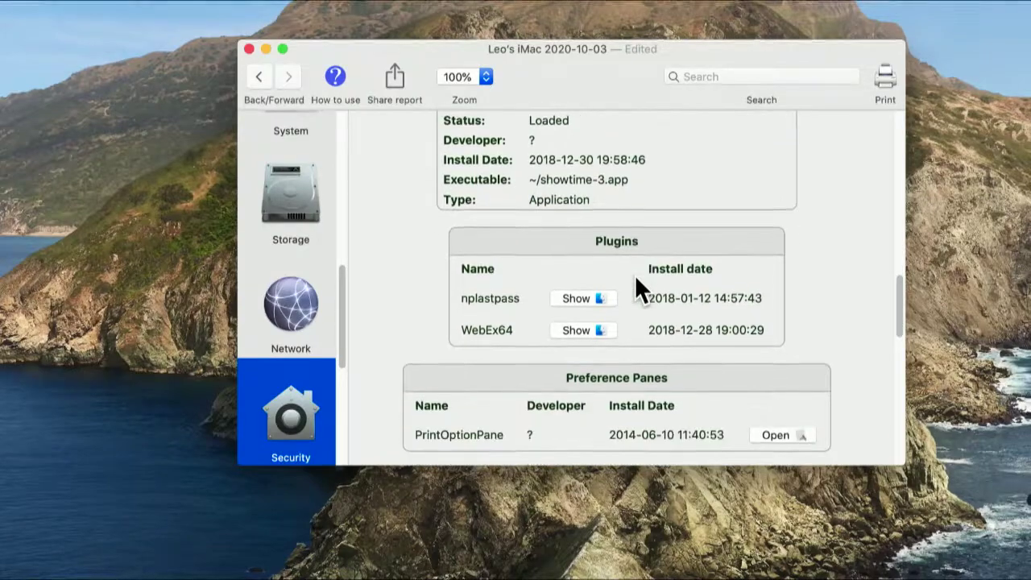
scroll(636, 277, down, 1)
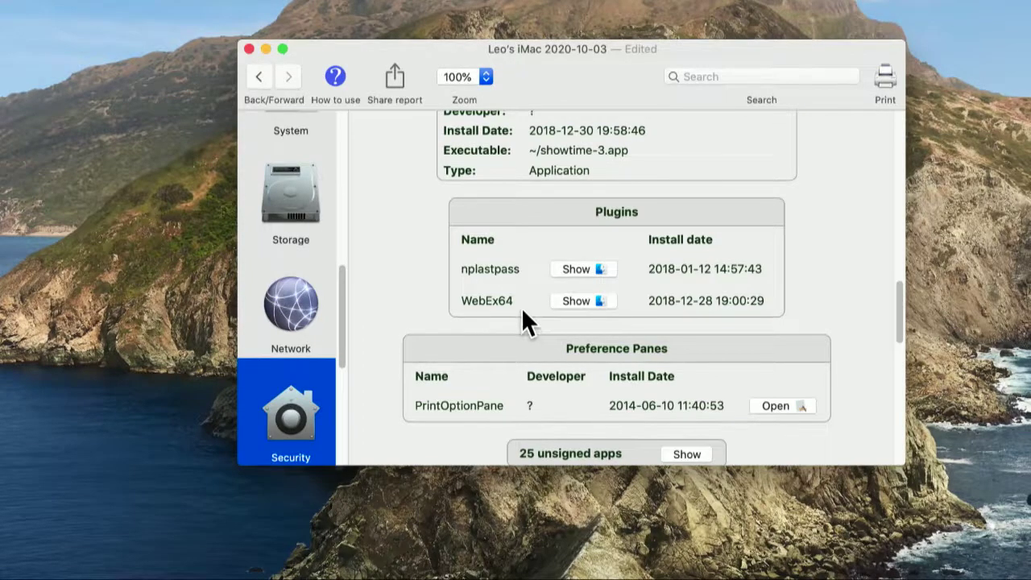
scroll(502, 321, down, 3)
scroll(500, 316, down, 5)
scroll(500, 315, up, 10)
scroll(489, 330, up, 4)
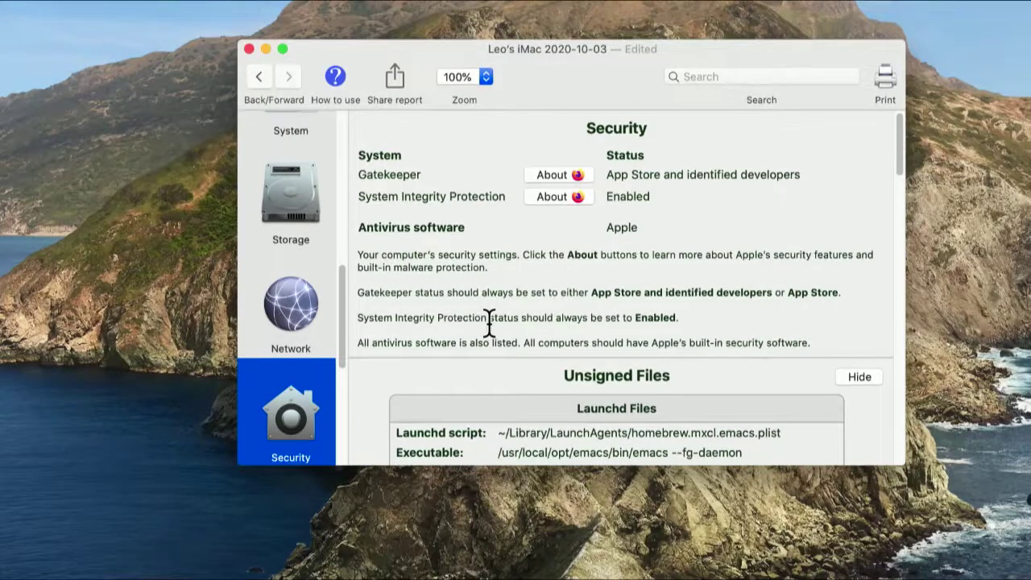
Open the report's Software section and review the 32-bit Applications list, including the two Eat to Live eBook entries
scroll(316, 369, down, 5)
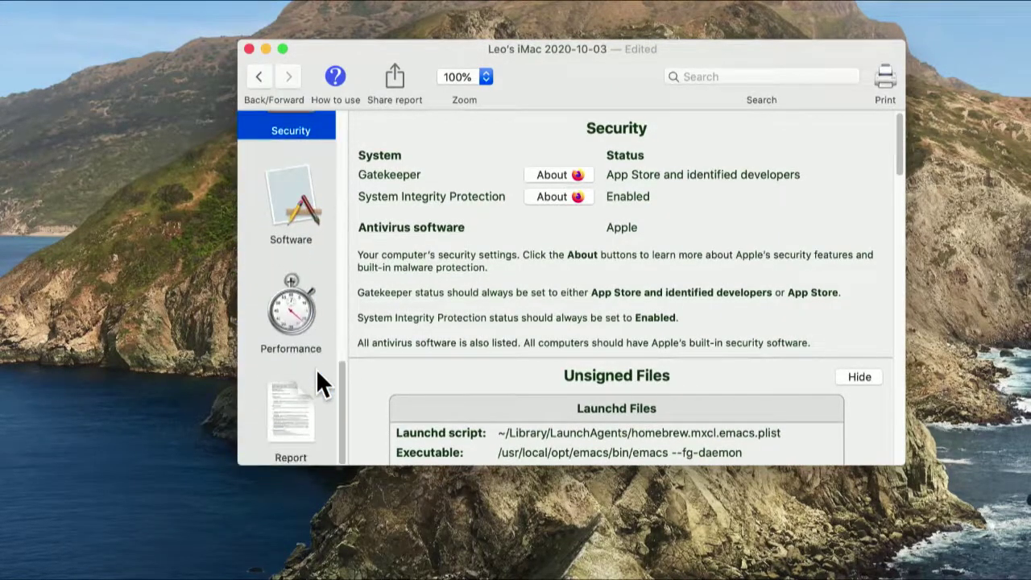
click(295, 211)
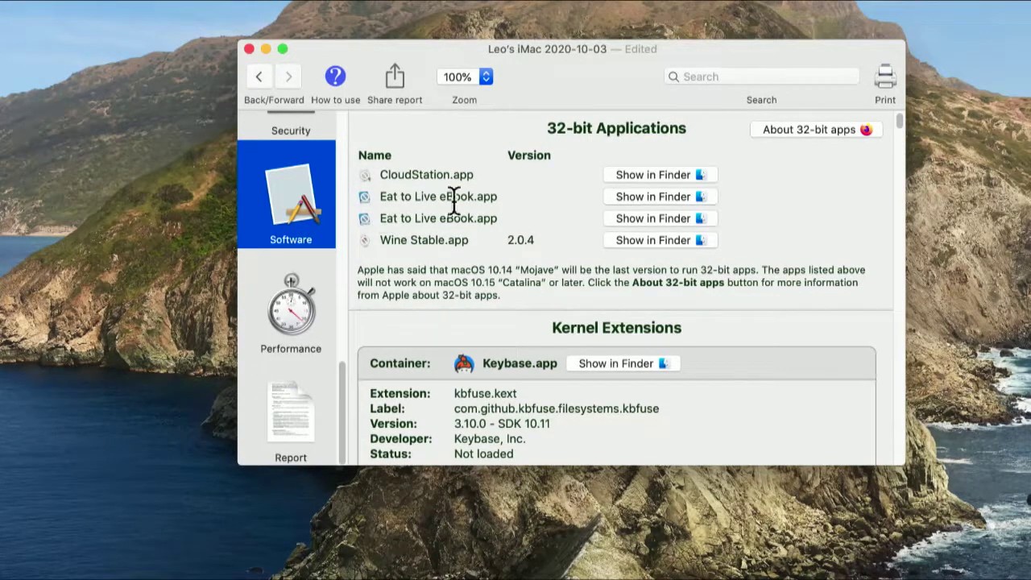
drag(506, 222, 367, 201)
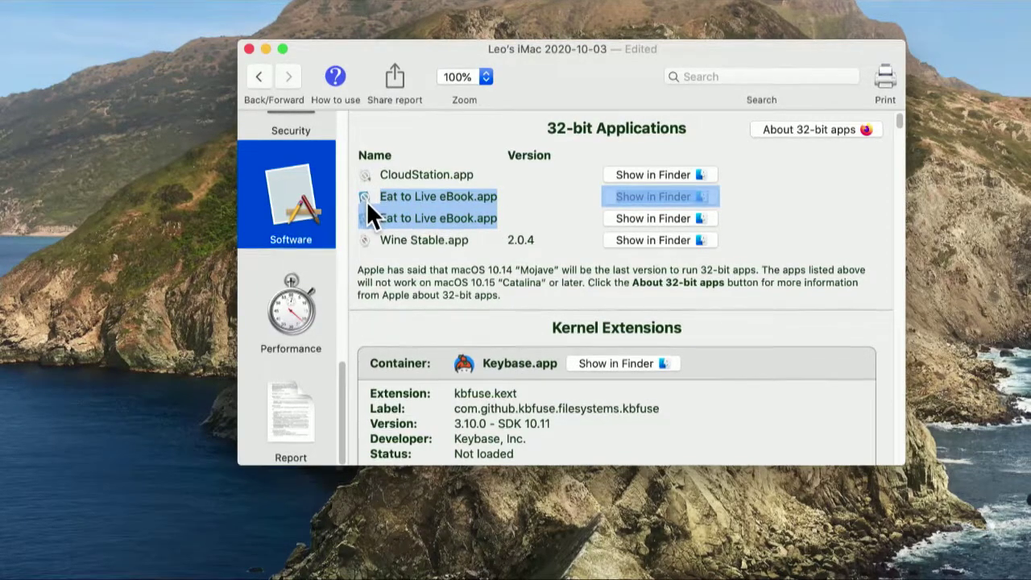
click(390, 252)
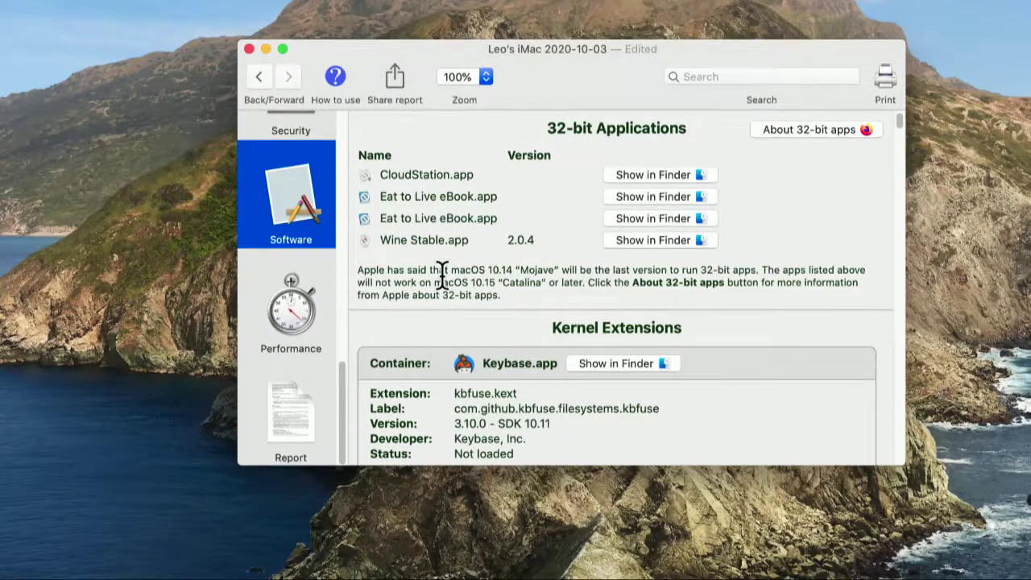
Reveal the 32-bit CloudStation app in Finder, view the log folder beside it, and close the Finder window
click(646, 175)
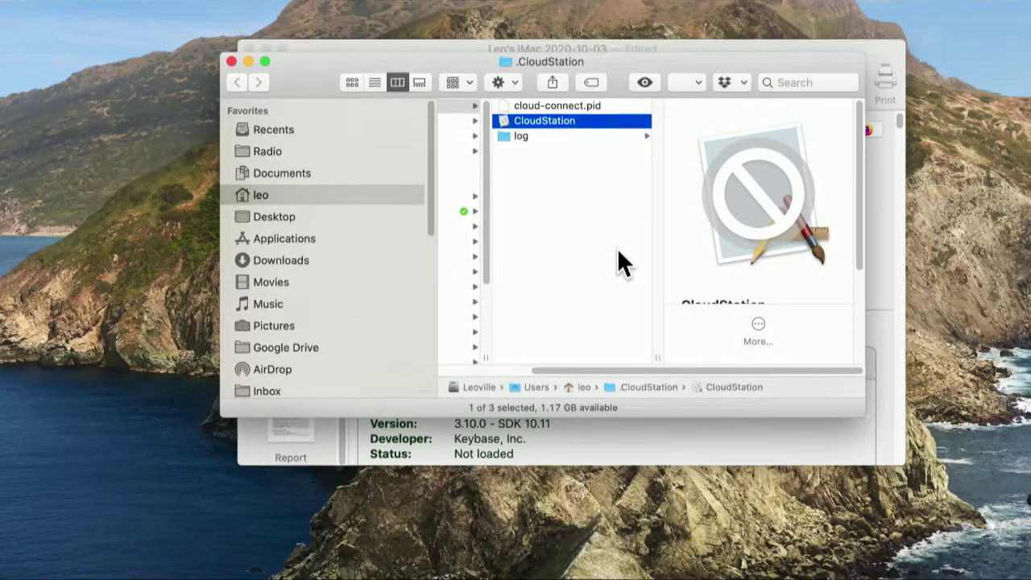
key(Down)
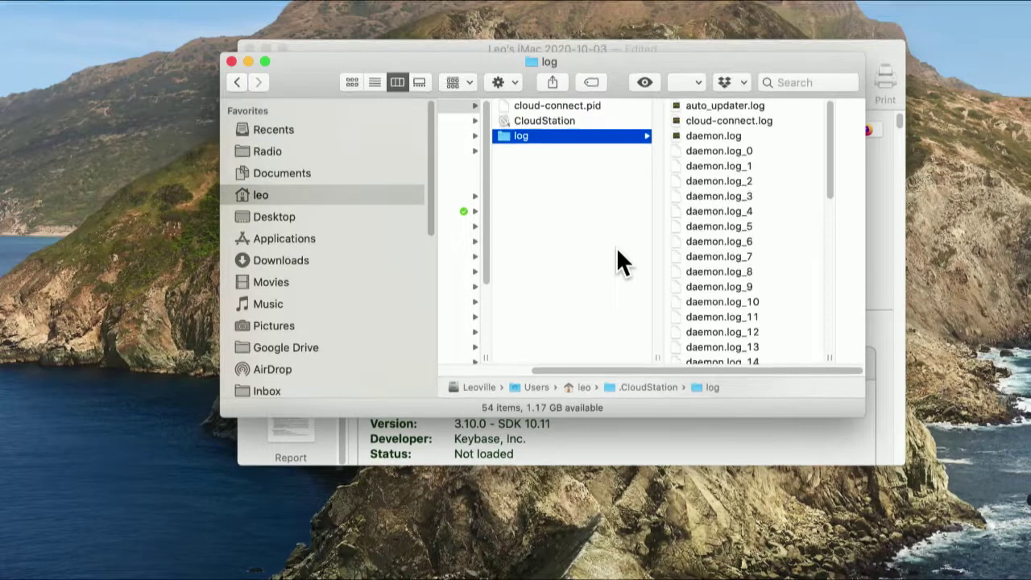
click(230, 62)
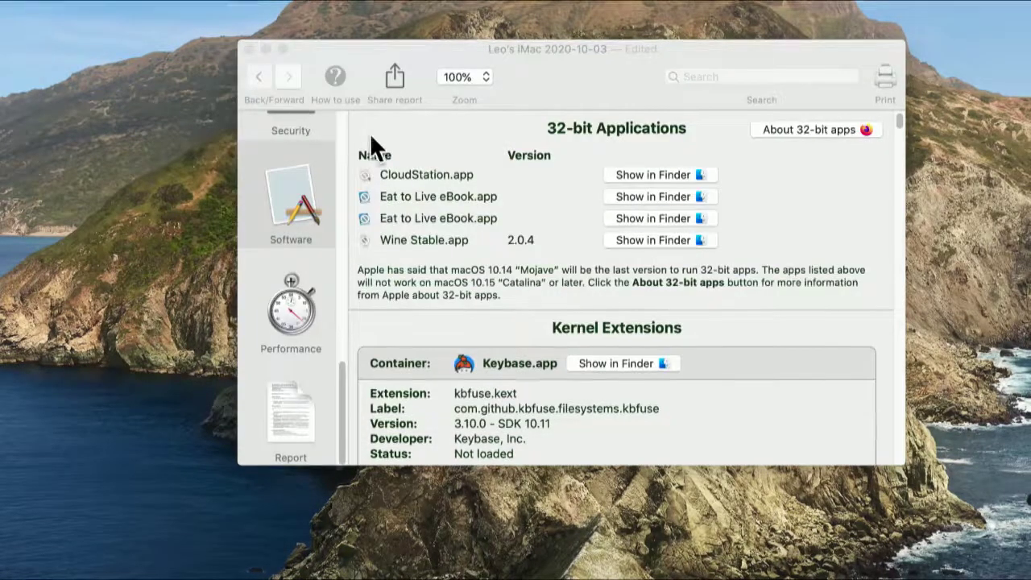
Reveal the first listed Eat to Live eBook app in Finder, move it to the Trash, and close the window
click(646, 199)
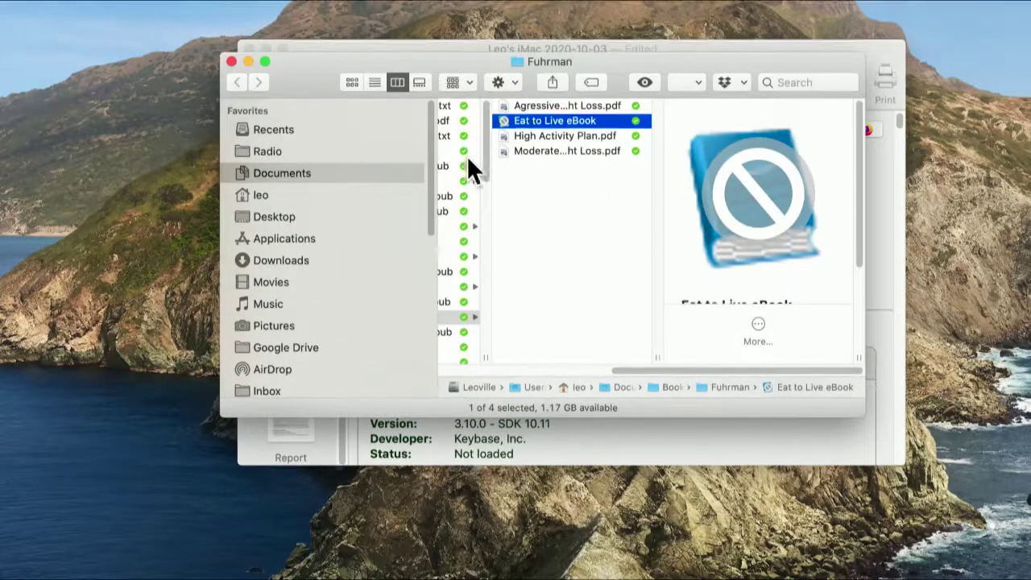
key(super+BackSpace)
click(230, 62)
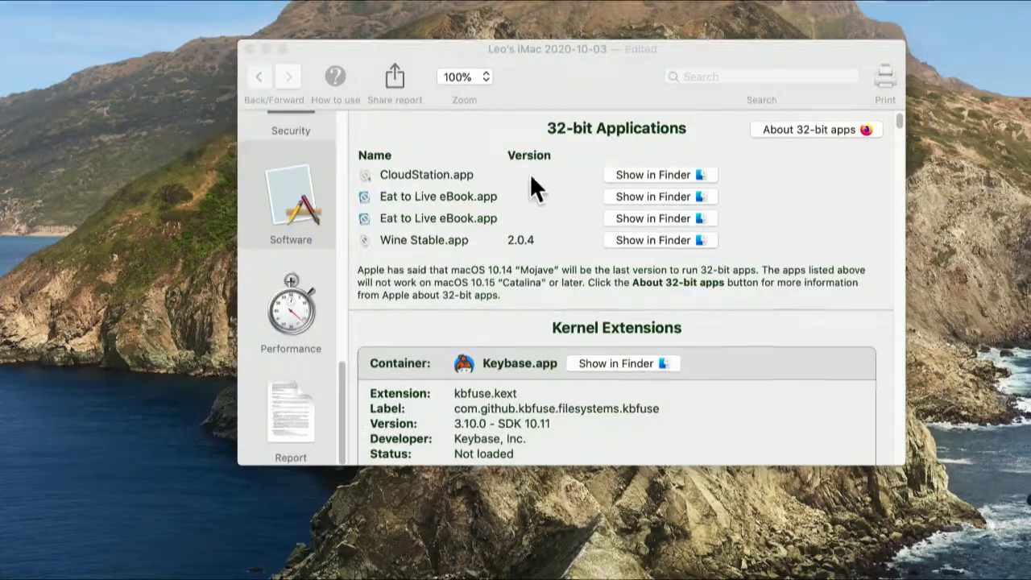
Move the second listed Eat to Live eBook app to the Trash from Finder, dismiss the Dropbox notice, and close the window
click(643, 219)
click(641, 216)
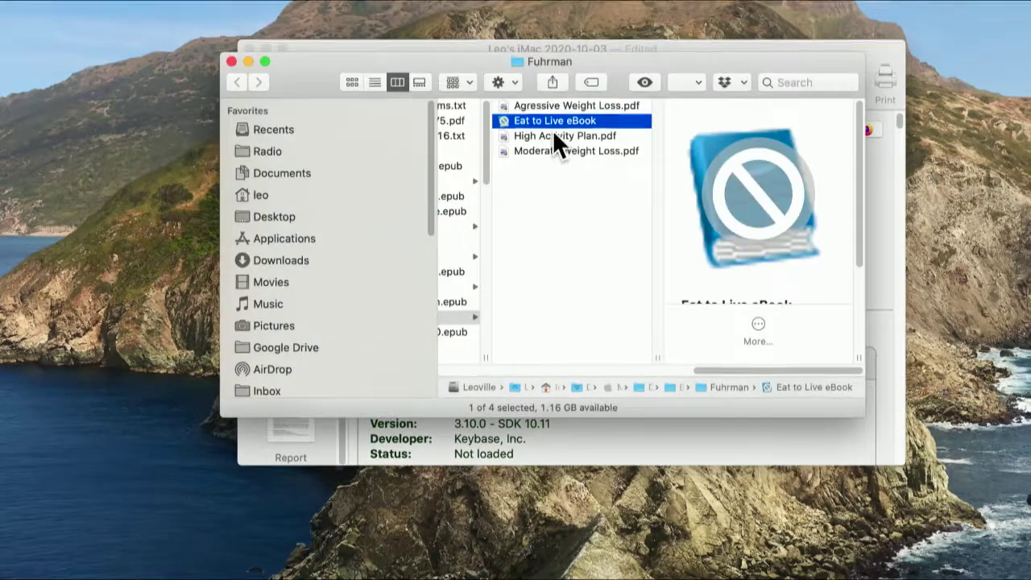
click(555, 134)
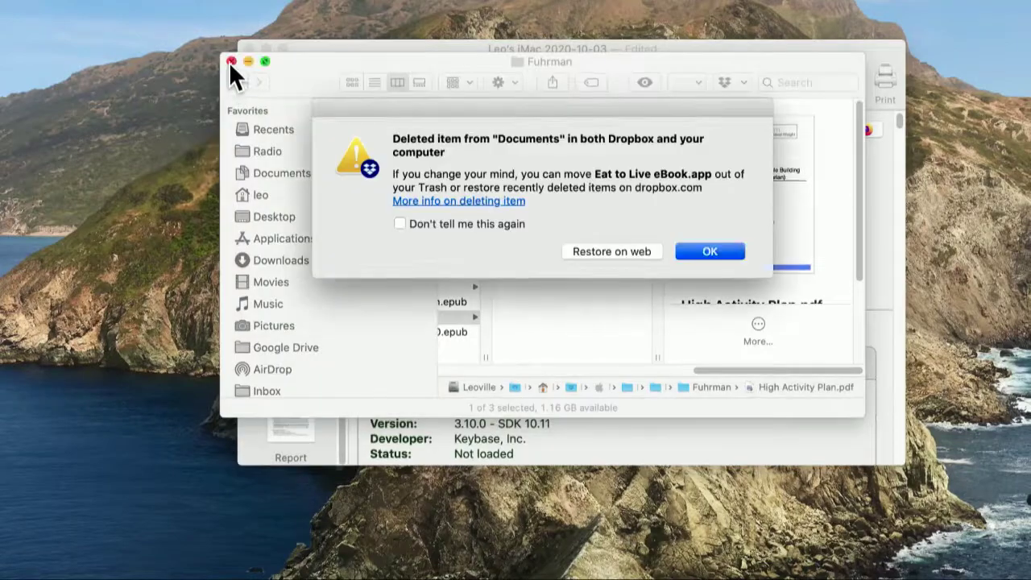
click(693, 244)
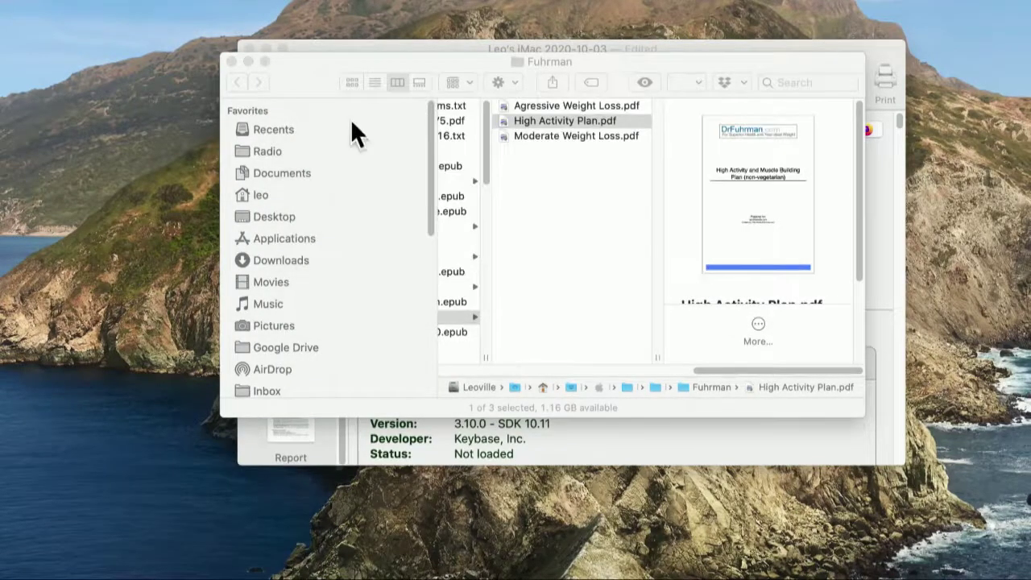
click(231, 62)
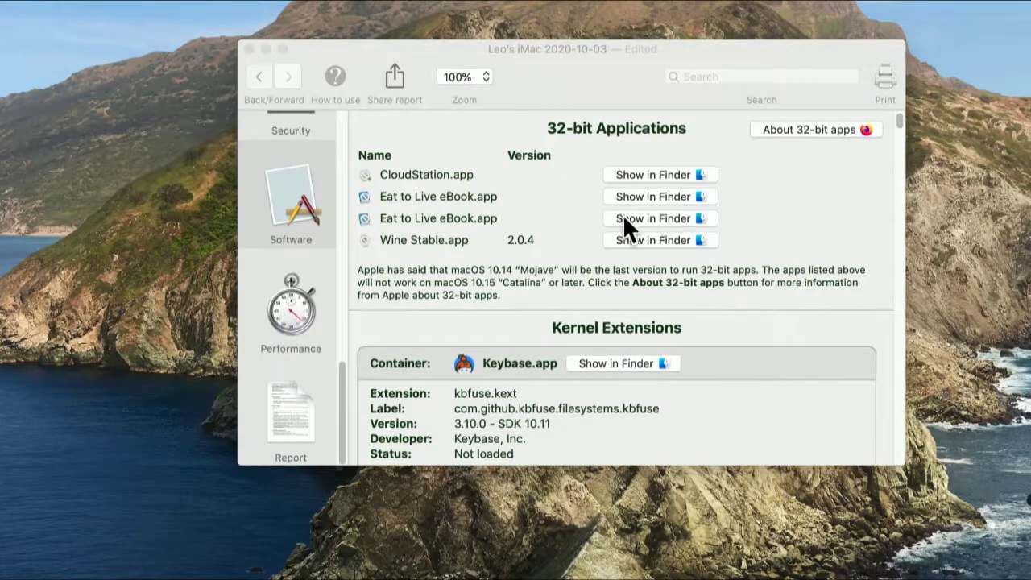
Reveal Wine Stable in Finder, move it to the Trash by authorizing with the account password, and close the window
click(632, 241)
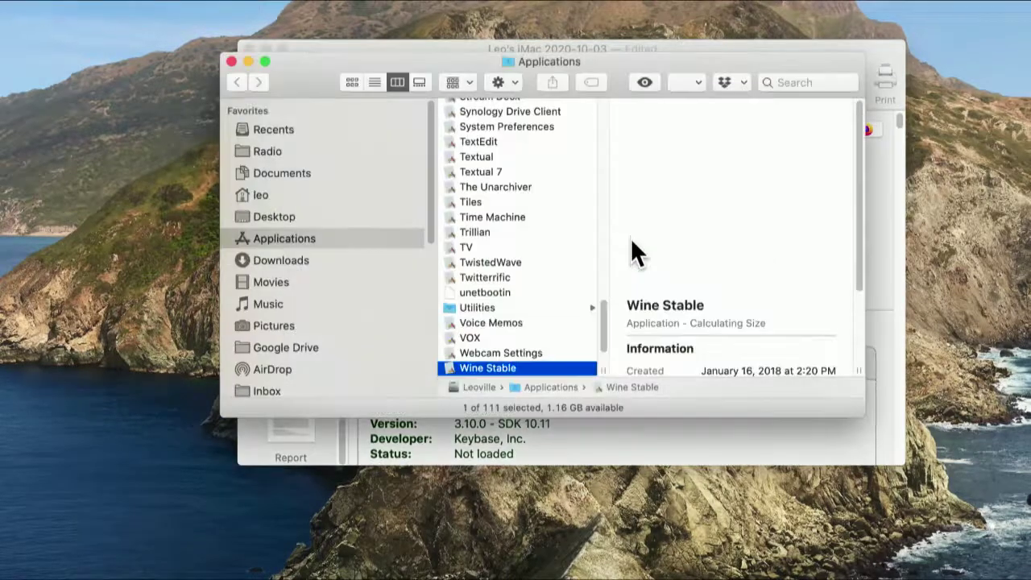
scroll(499, 328, down, 2)
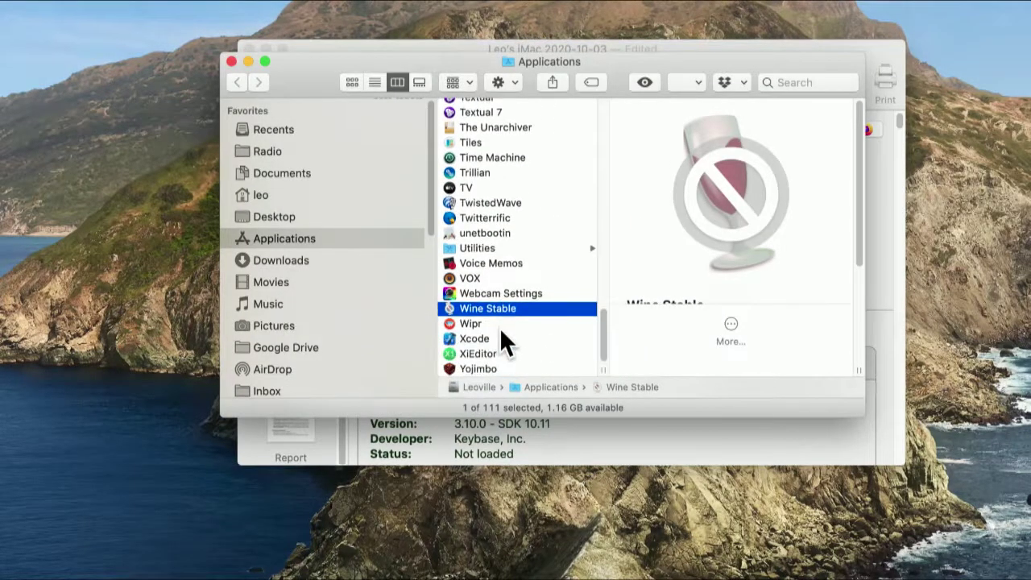
key(super+BackSpace)
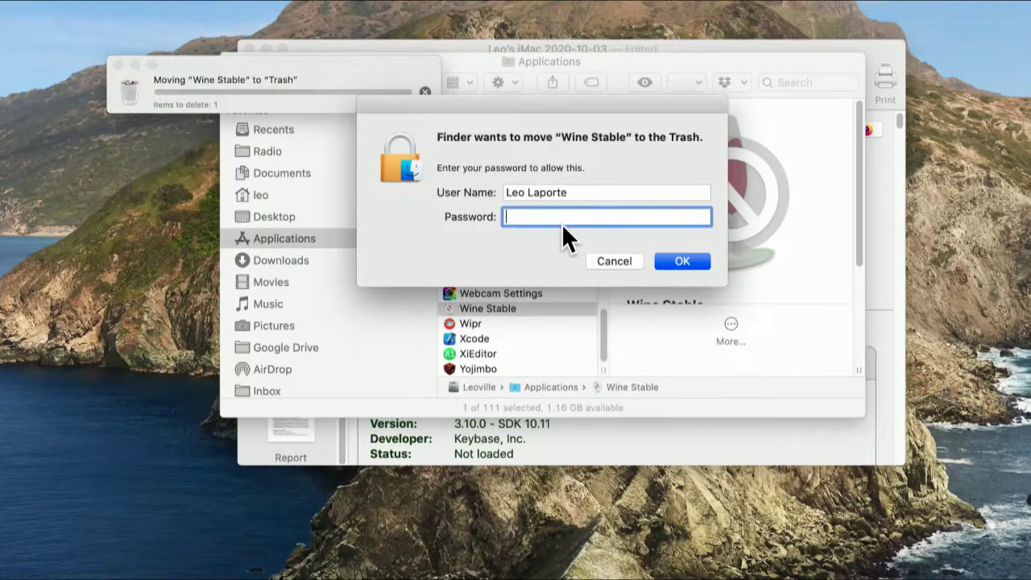
text(••••••••••••)
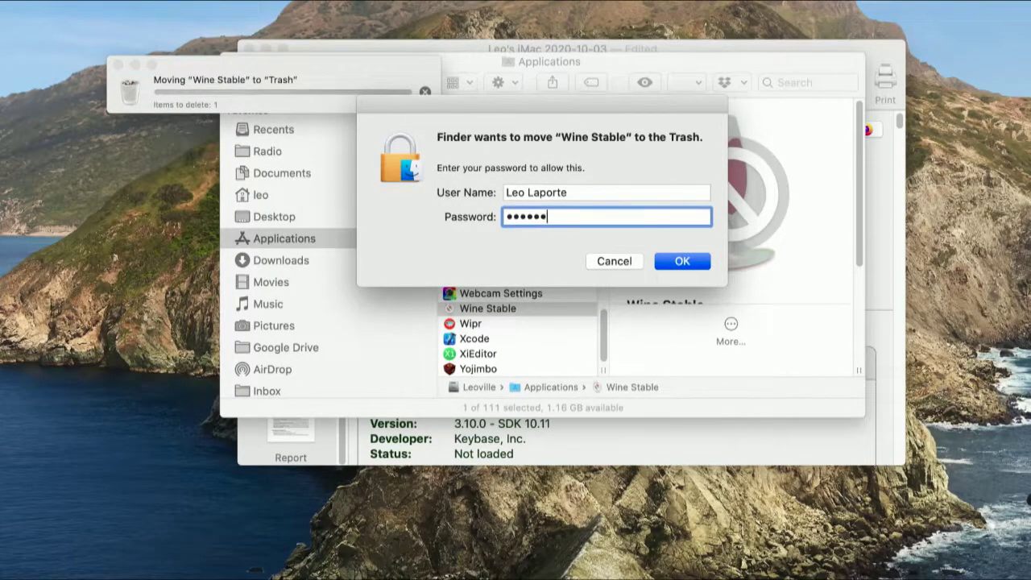
key(Return)
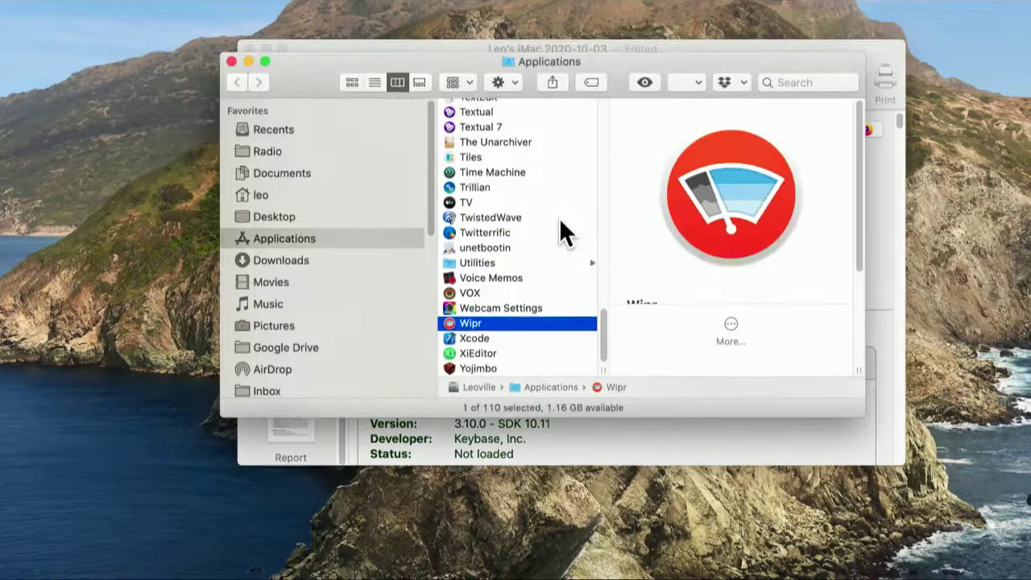
click(231, 62)
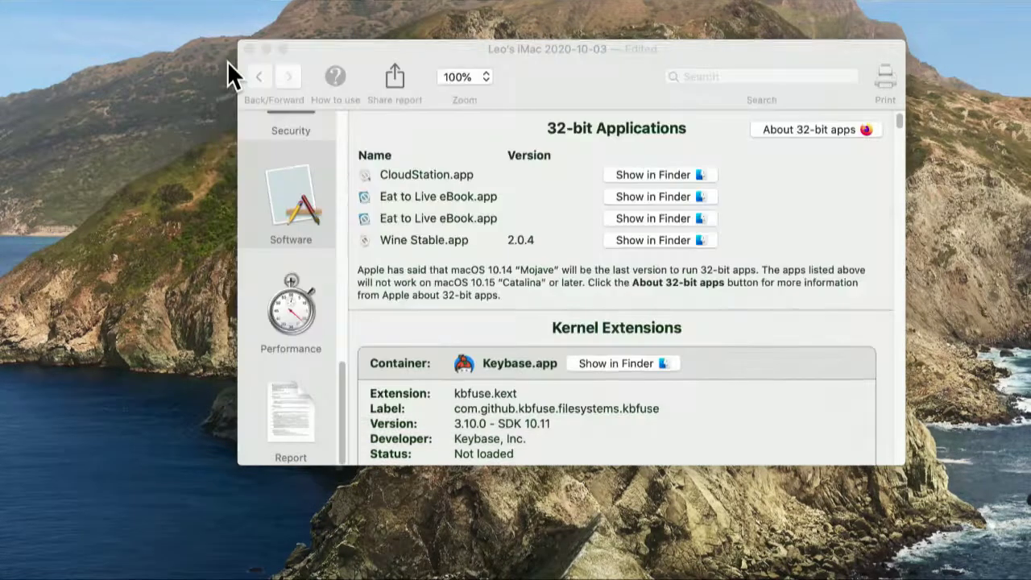
Reveal Keybase in Finder from the report's Kernel Extensions list and try to move it to the Trash
scroll(441, 258, down, 5)
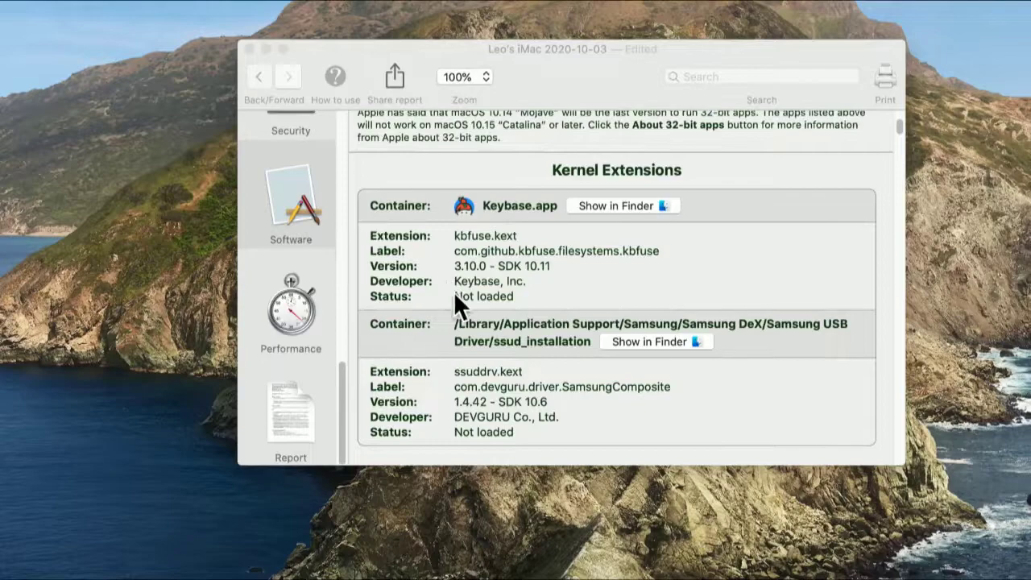
scroll(456, 298, down, 1)
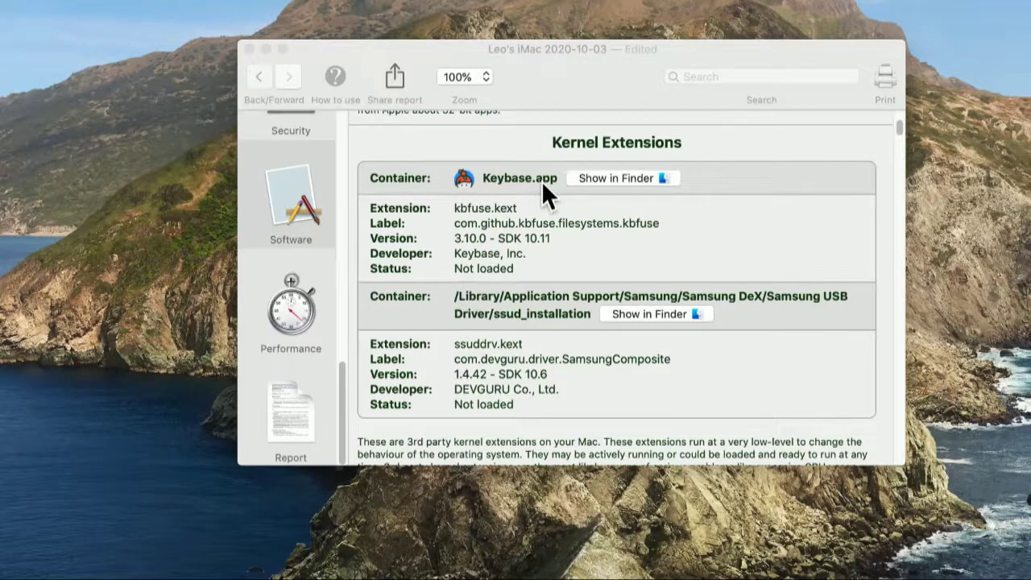
click(598, 178)
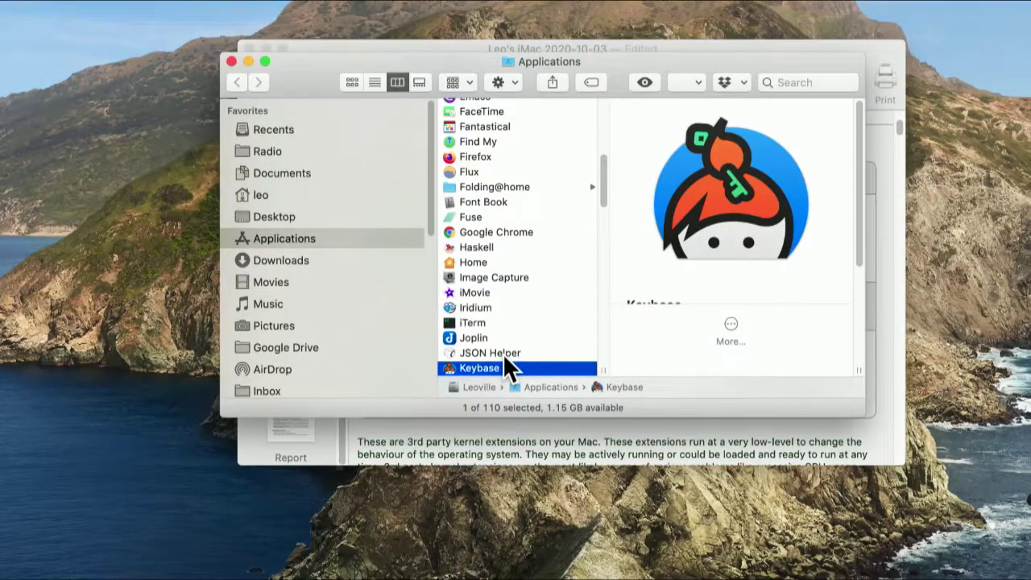
key(super+BackSpace)
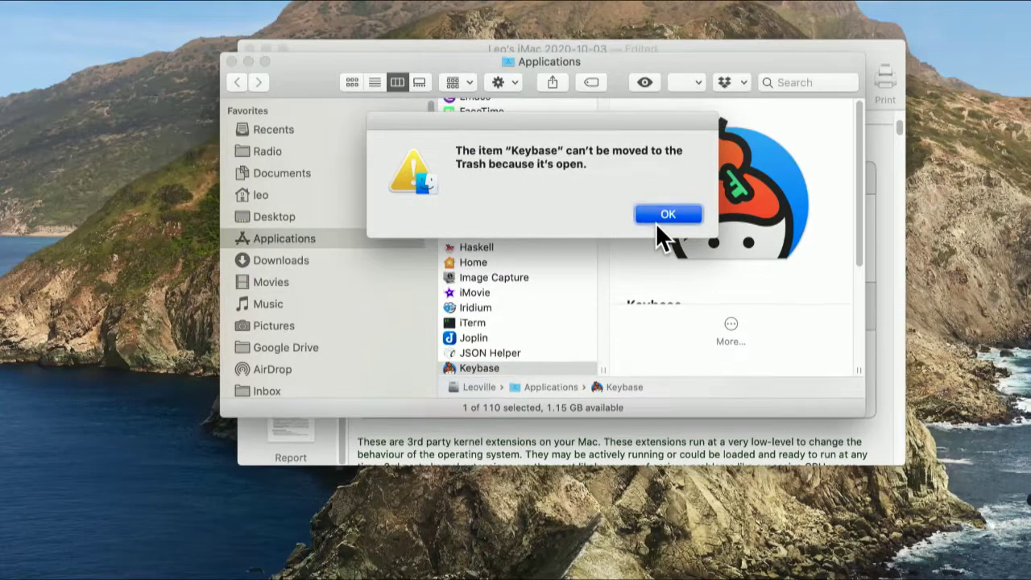
click(659, 216)
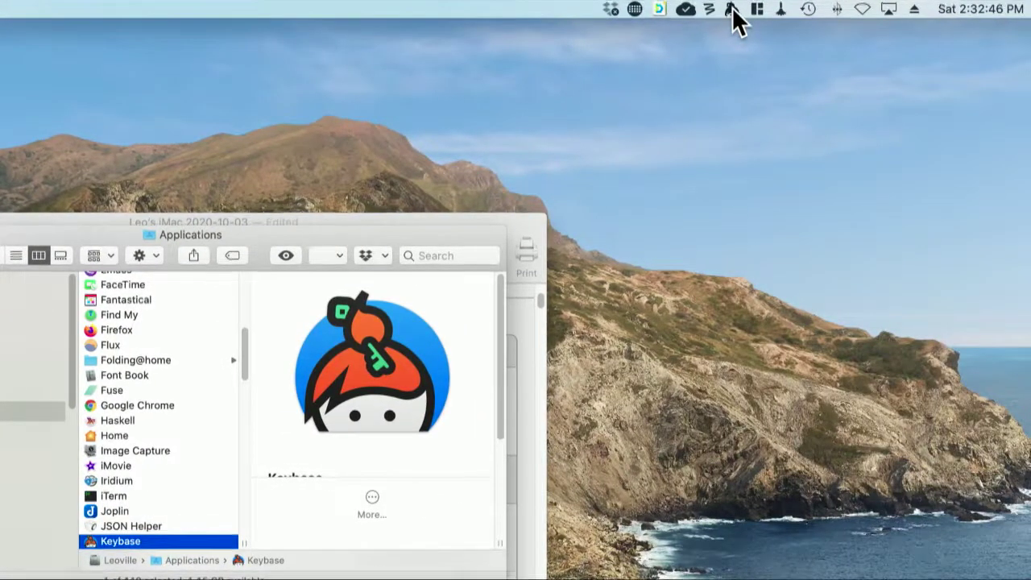
Quit the running Keybase app through its menu bar widget
click(732, 7)
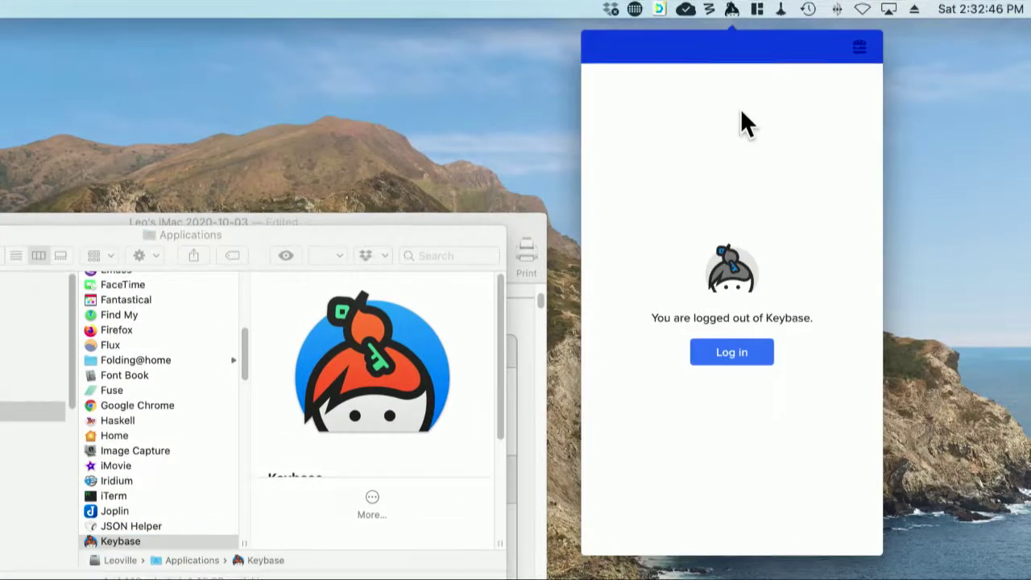
click(860, 49)
click(728, 207)
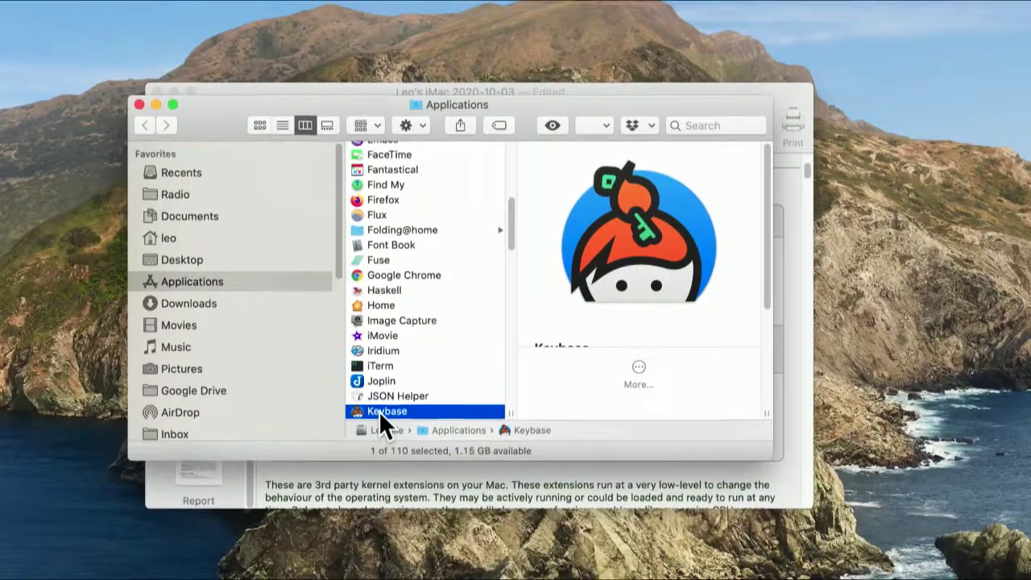
Move Keybase to the Trash, close the Applications window, and also trash all the related Keybase files that Hazel lists
key(super+BackSpace)
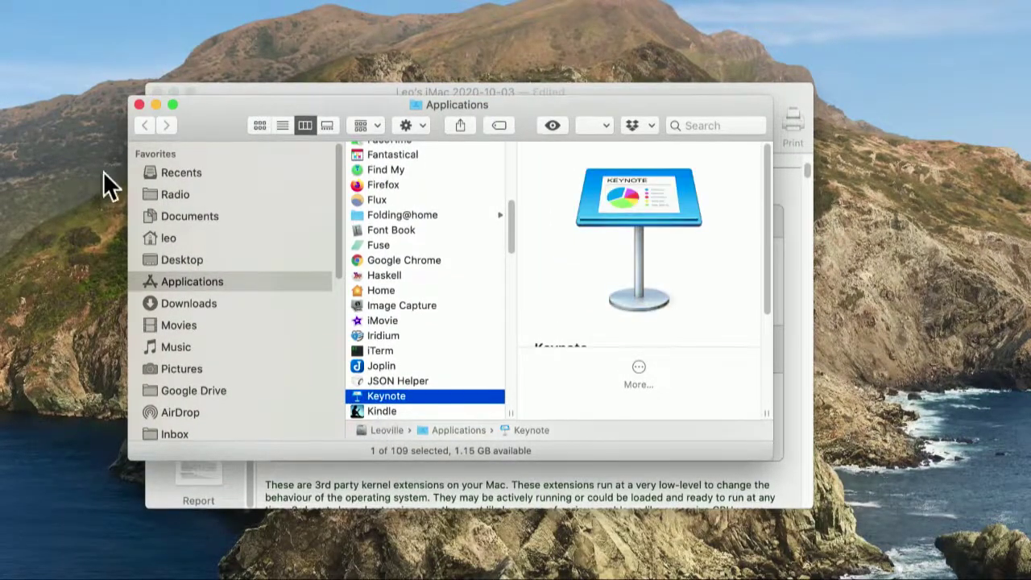
click(138, 106)
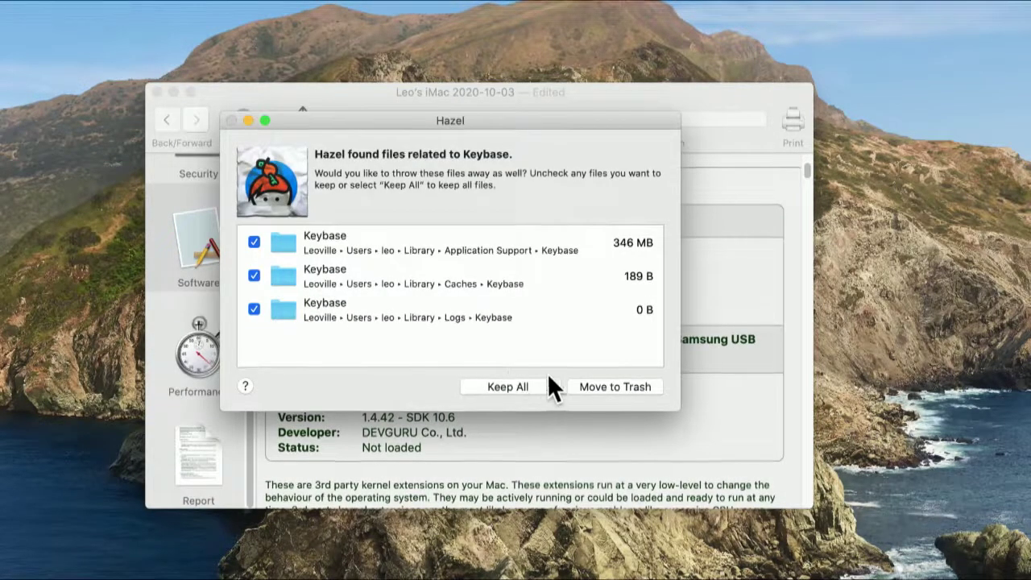
click(578, 385)
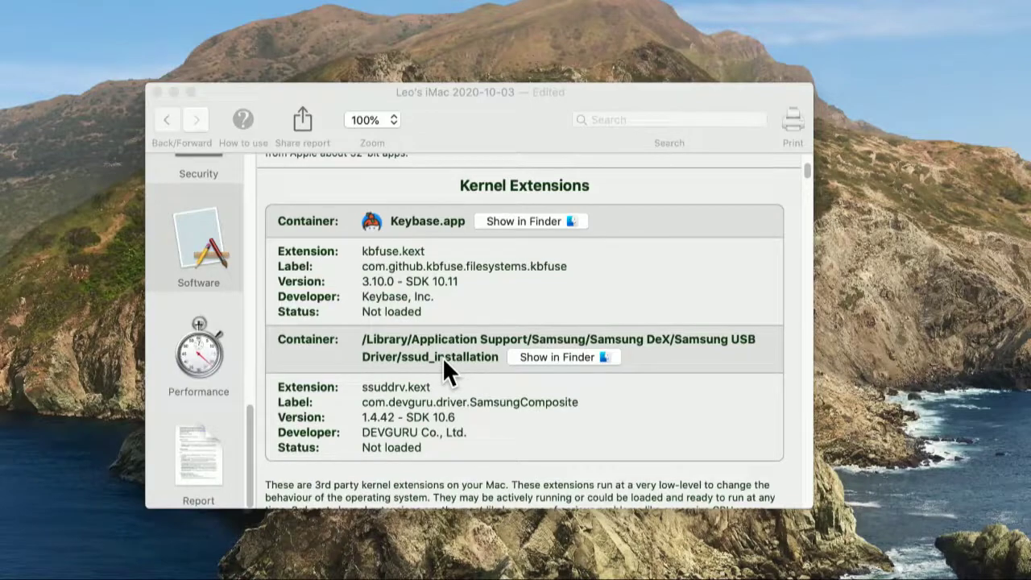
Reveal the Samsung USB Driver folder from the Kernel Extensions list, move it to the Trash by authorizing with the account password, and close its window
scroll(425, 391, down, 2)
scroll(427, 395, down, 2)
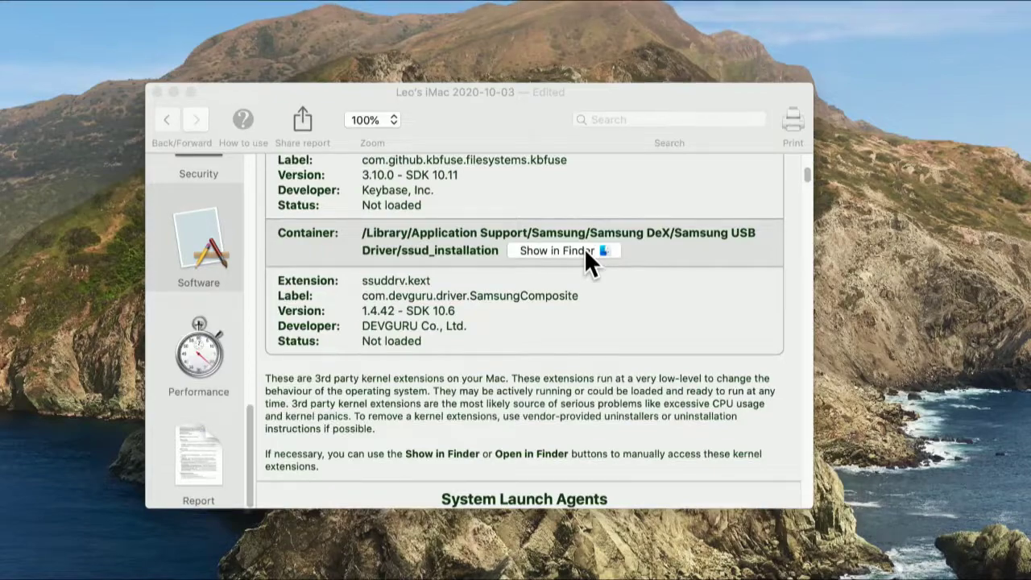
scroll(584, 248, down, 1)
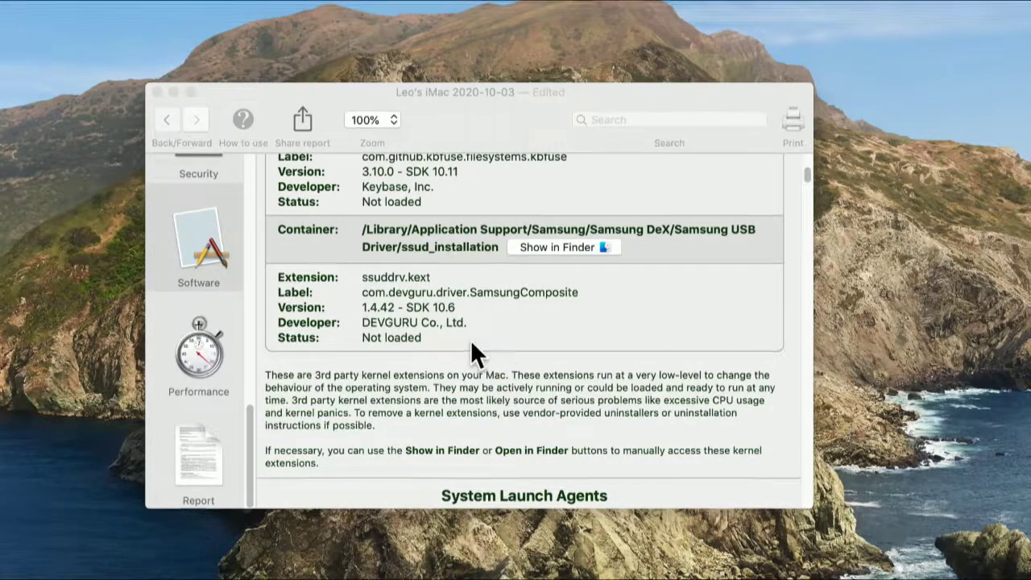
click(559, 243)
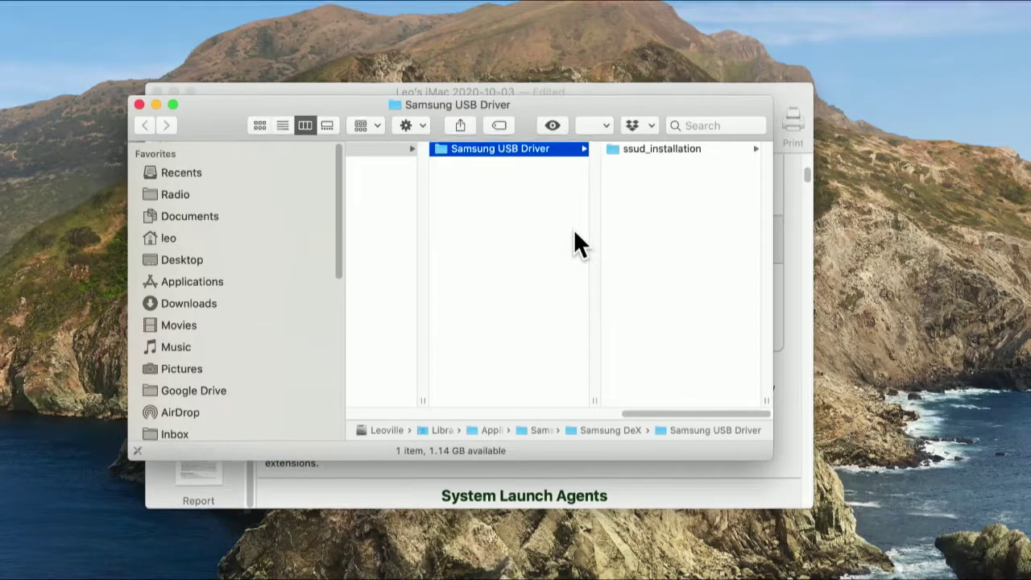
key(super+BackSpace)
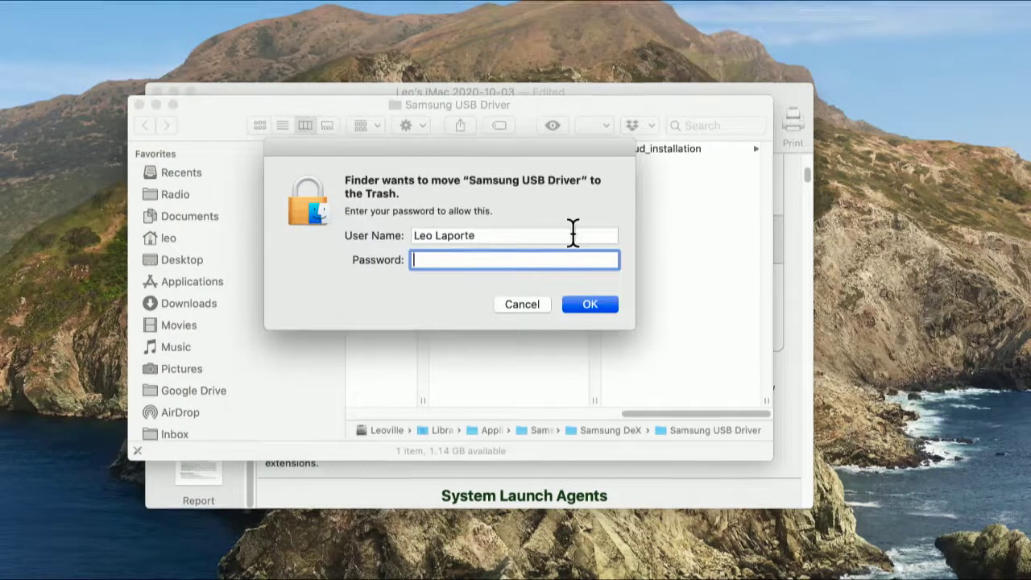
text(•••••••)
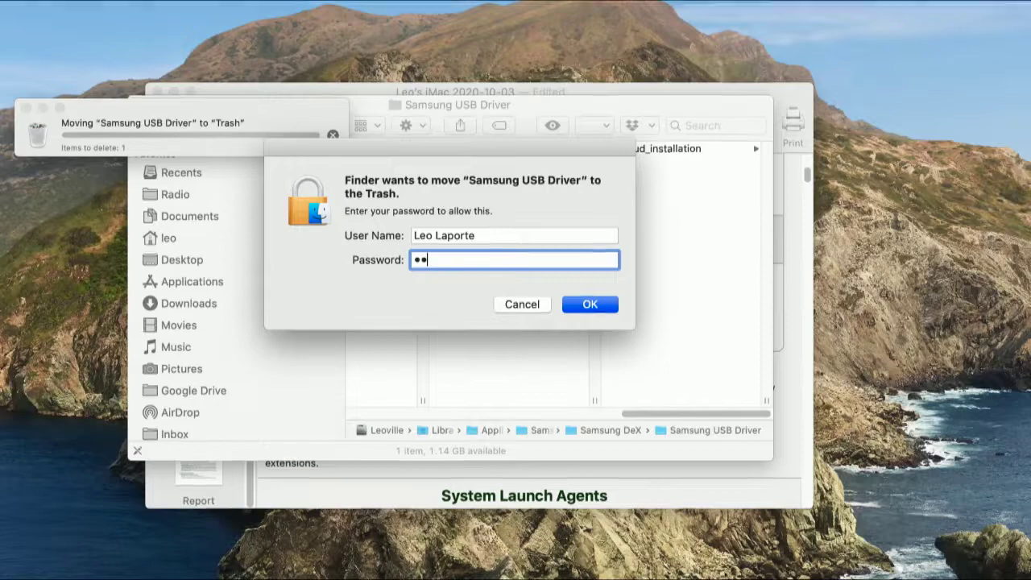
text(••••••)
key(Return)
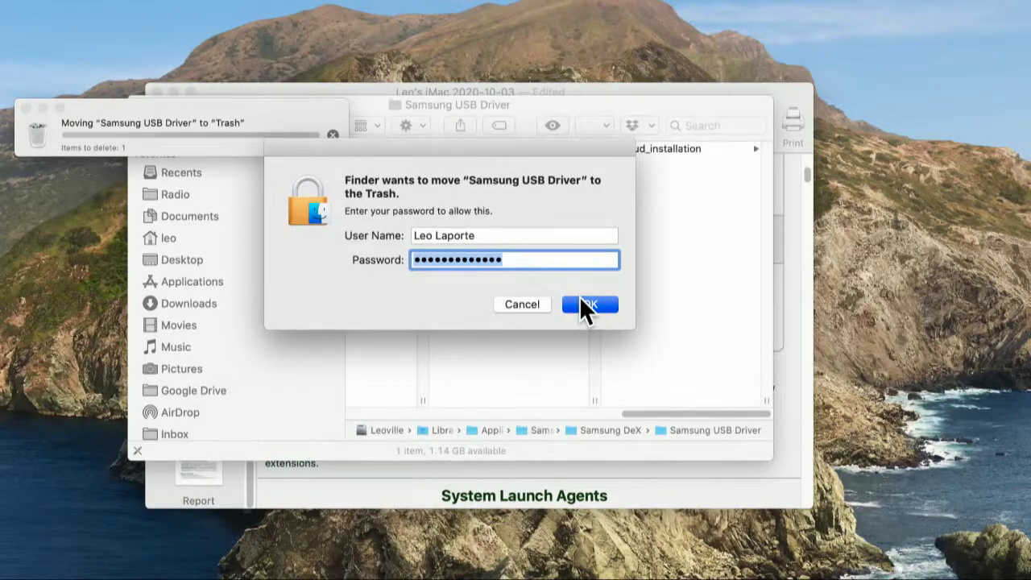
text(•••••••••••••)
key(Return)
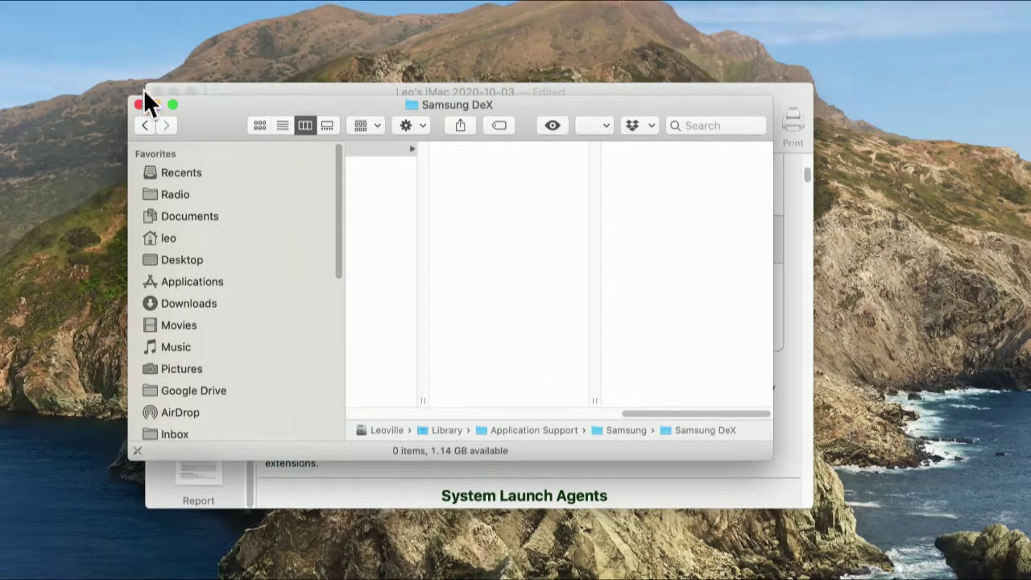
click(139, 105)
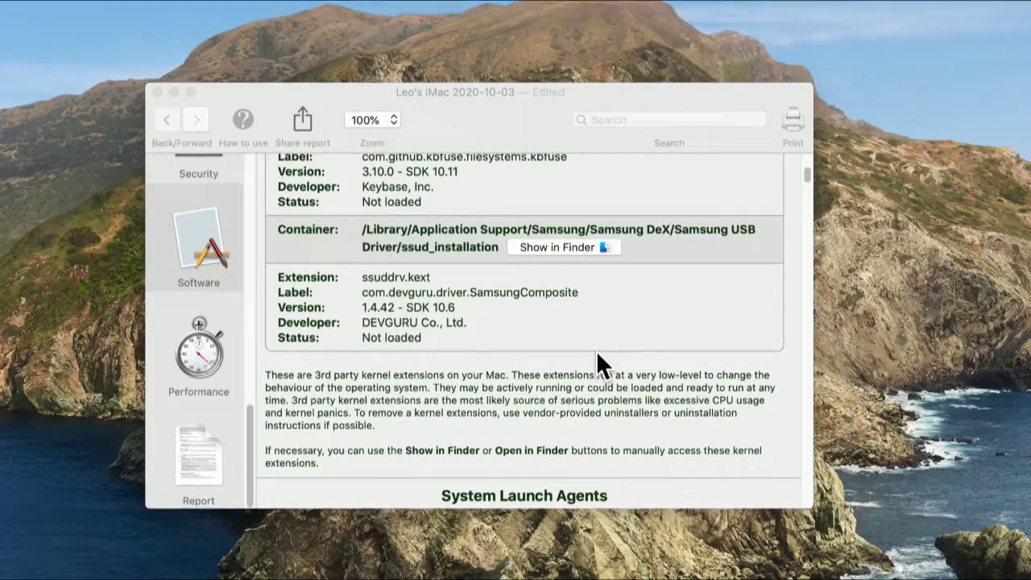
Review the System Launch Agents, System Launch Daemons and third-party Launch Agents sections of the software report
scroll(487, 339, down, 5)
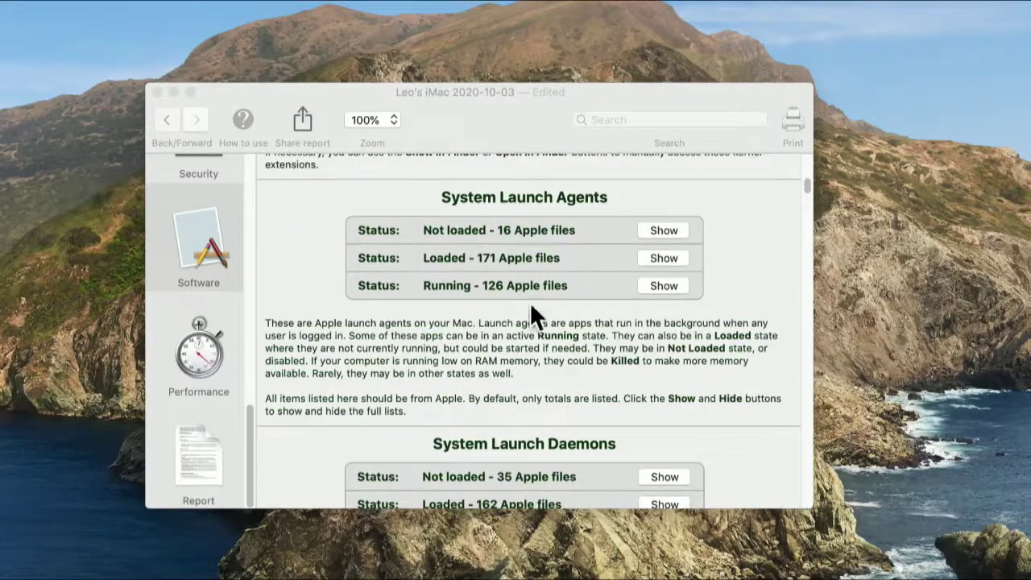
scroll(477, 352, down, 3)
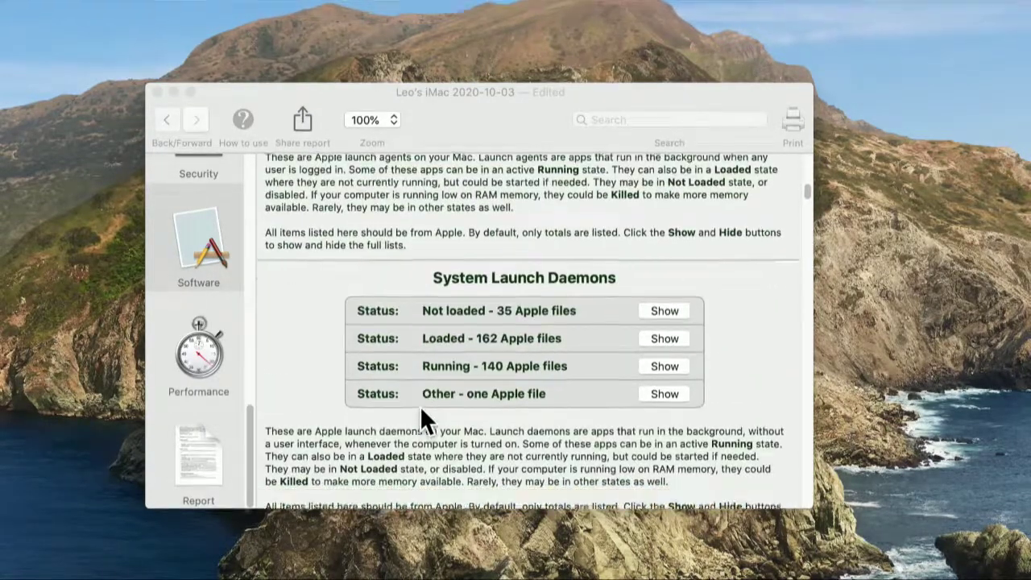
scroll(477, 419, down, 1)
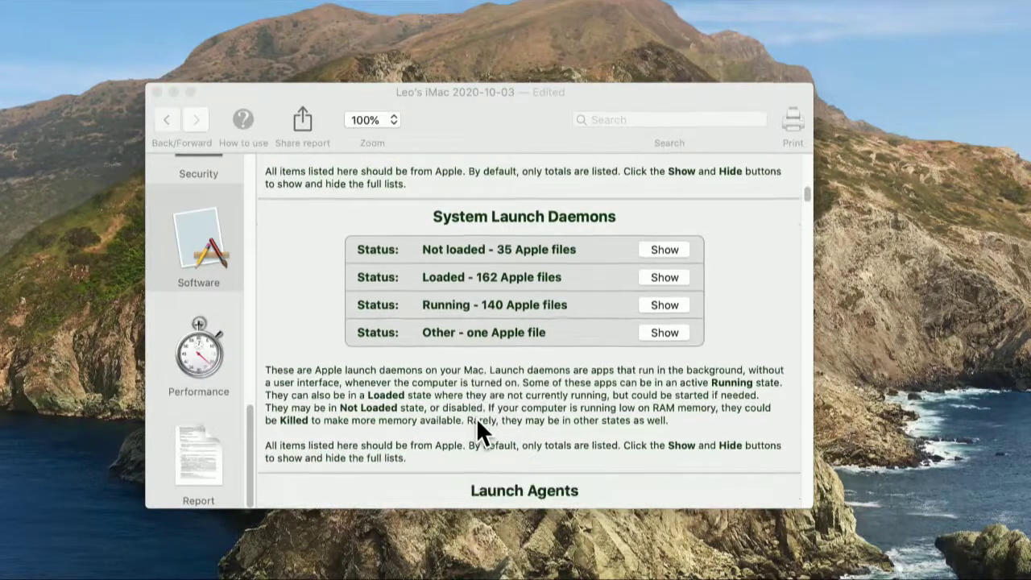
scroll(478, 419, down, 2)
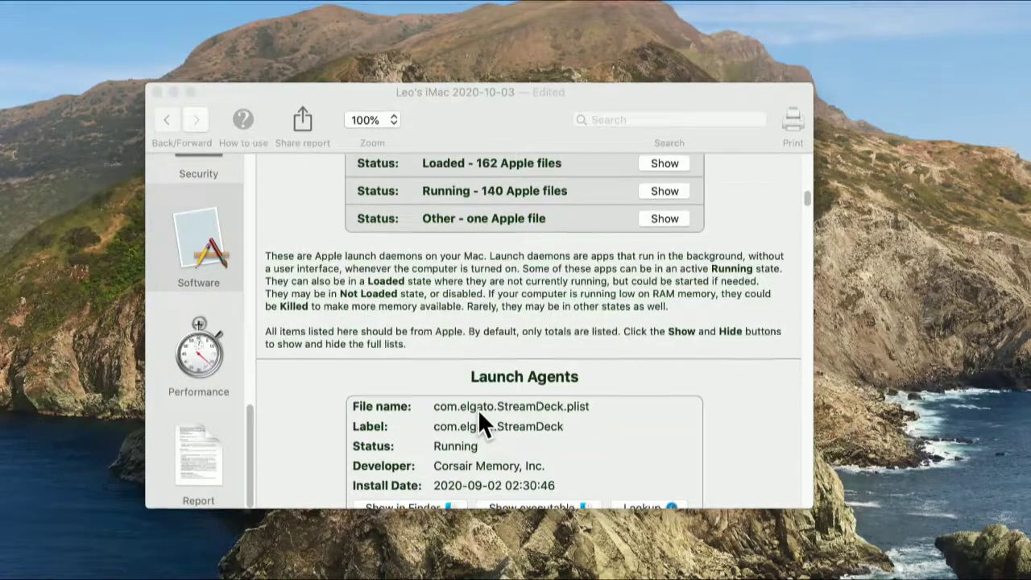
scroll(479, 412, down, 1)
scroll(484, 411, down, 1)
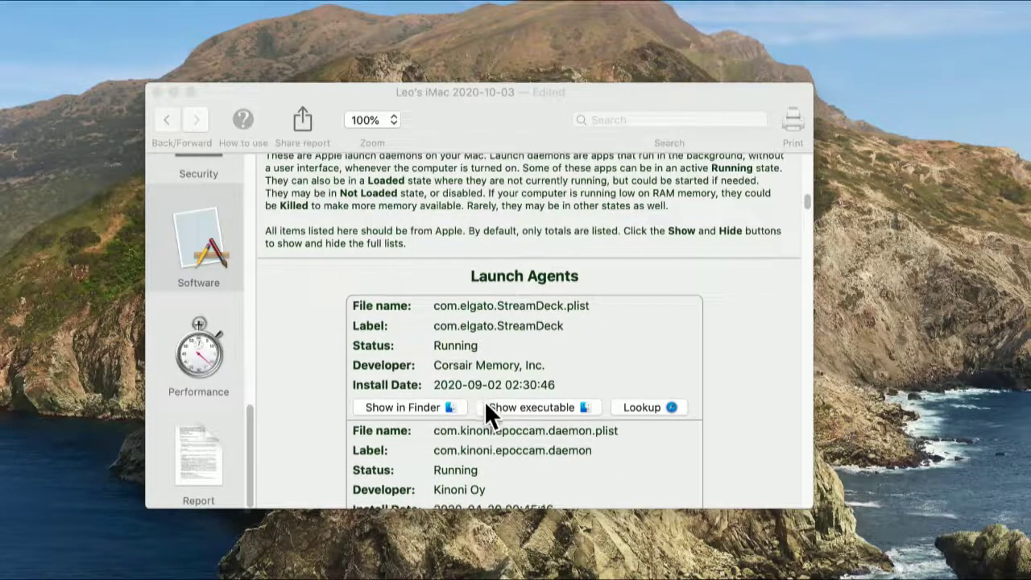
scroll(353, 450, down, 2)
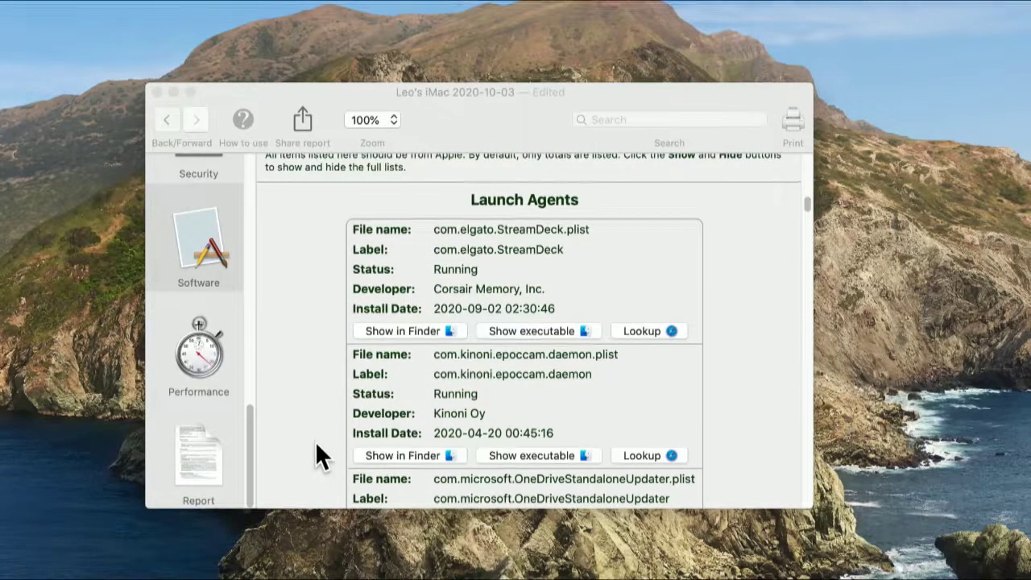
scroll(315, 443, down, 1)
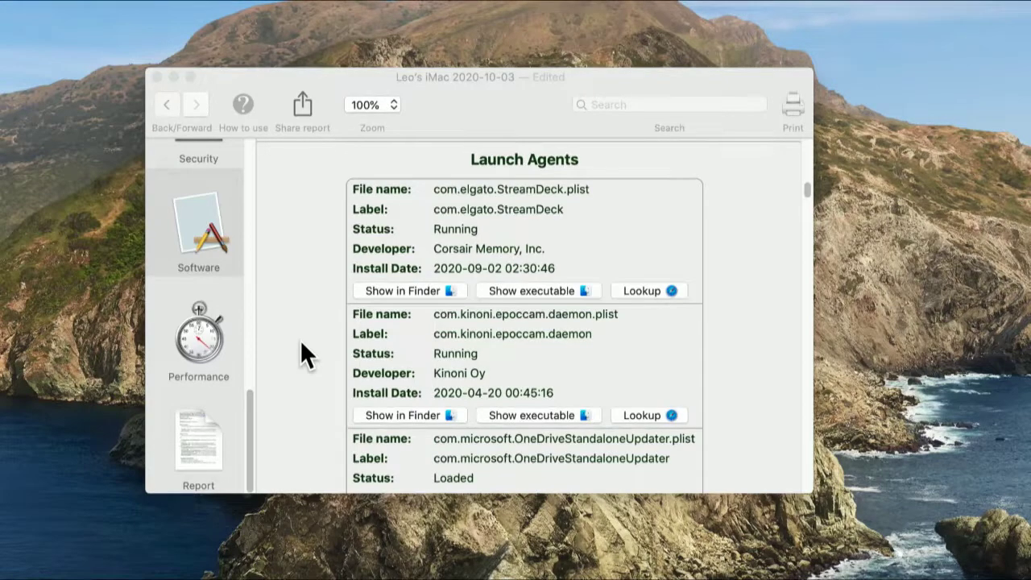
scroll(302, 341, down, 1)
scroll(302, 339, down, 5)
scroll(303, 339, down, 3)
scroll(304, 340, down, 4)
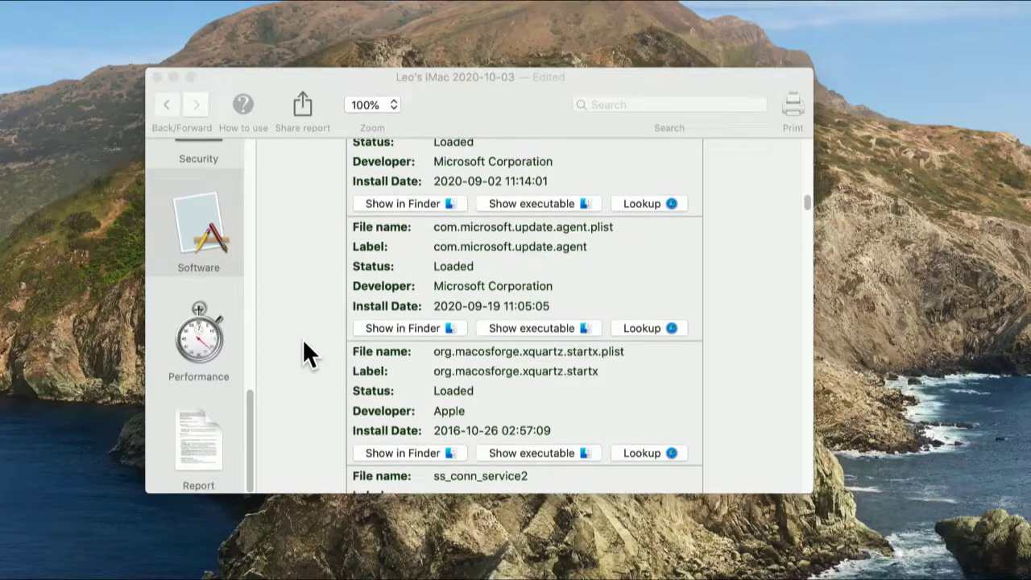
scroll(303, 338, down, 3)
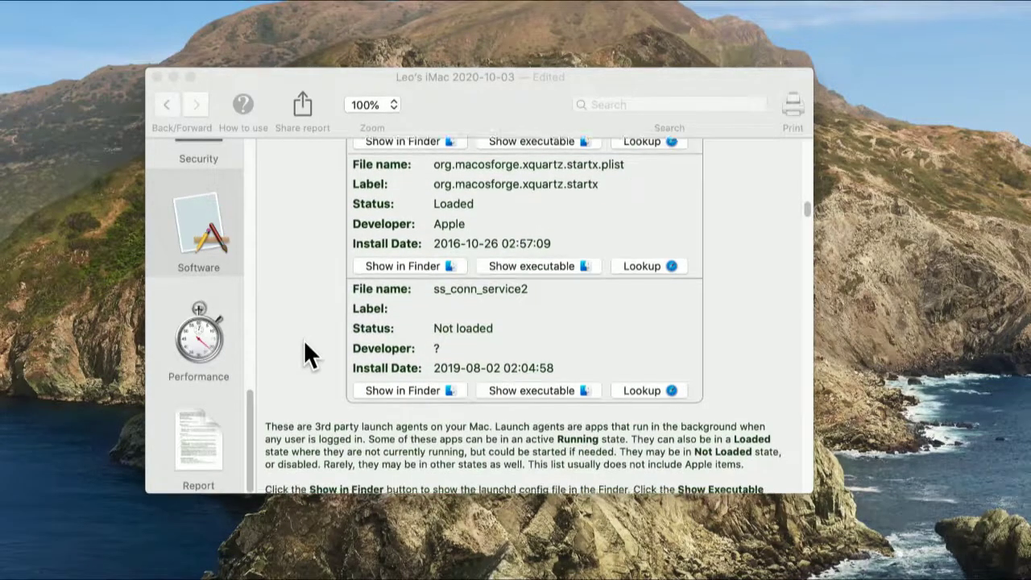
scroll(303, 340, down, 3)
Look over the Performance results and the full text Report, including its major and minor issues and drive details
click(211, 340)
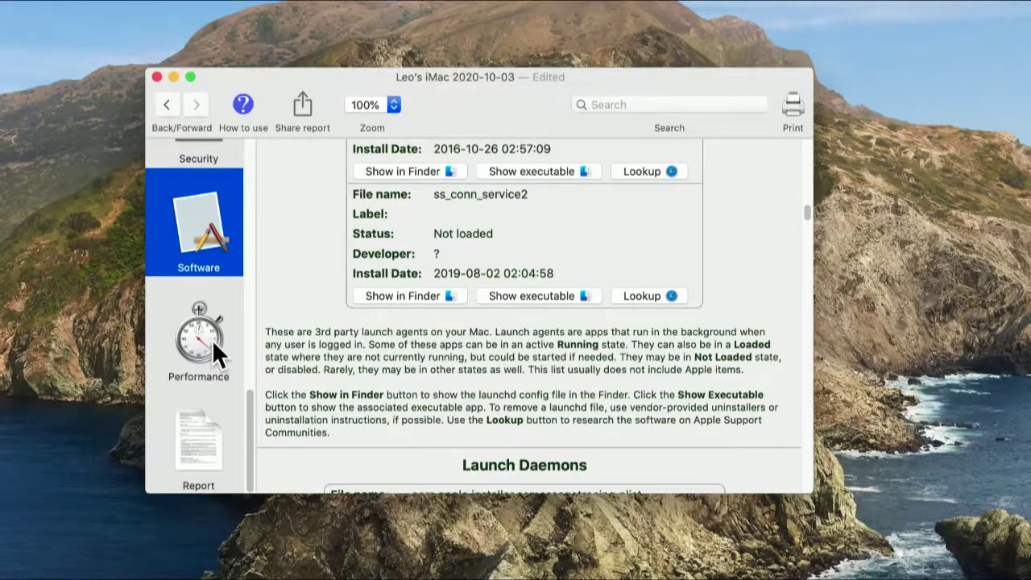
click(212, 340)
scroll(306, 349, down, 8)
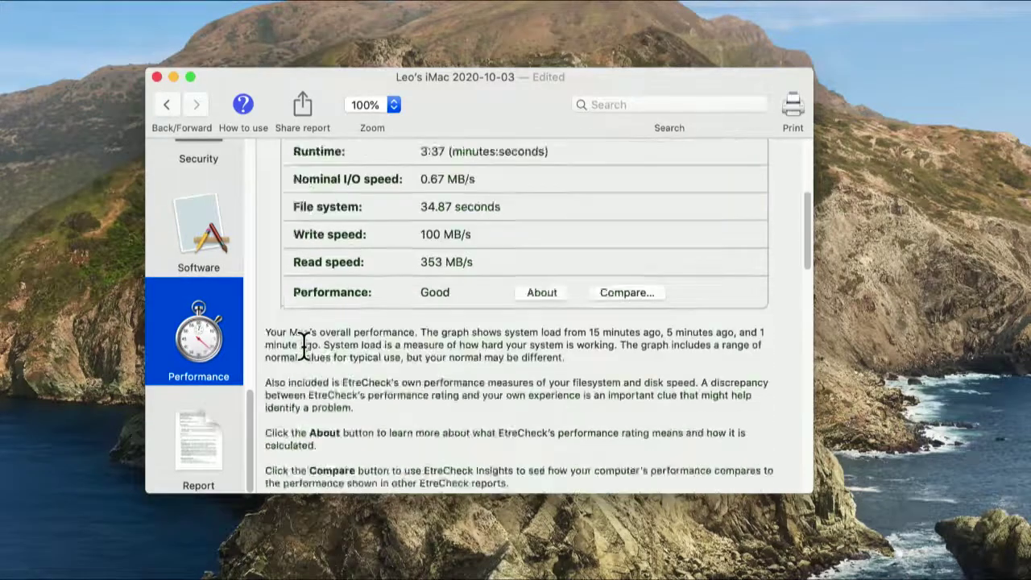
click(205, 423)
scroll(300, 348, down, 15)
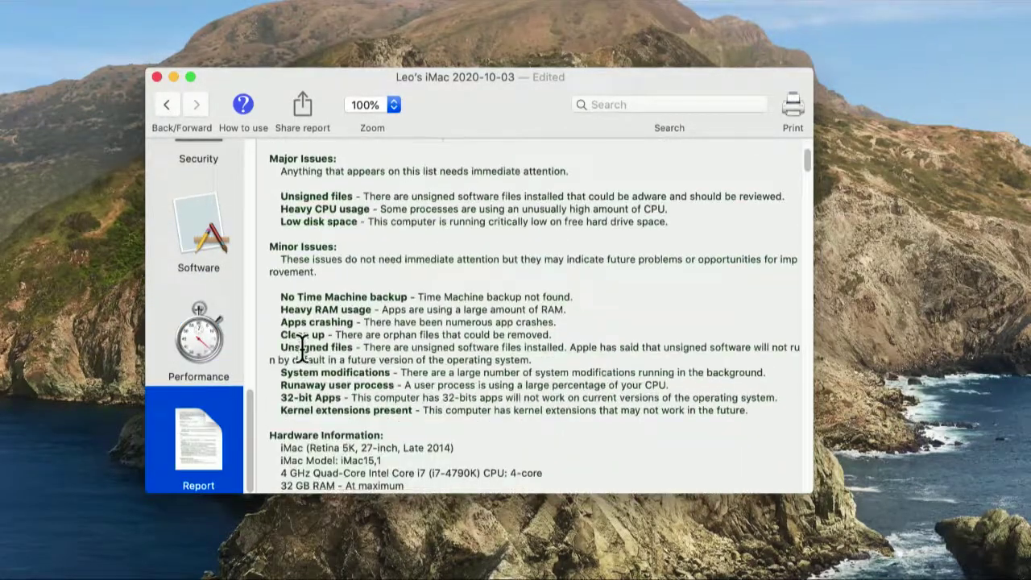
scroll(305, 347, up, 15)
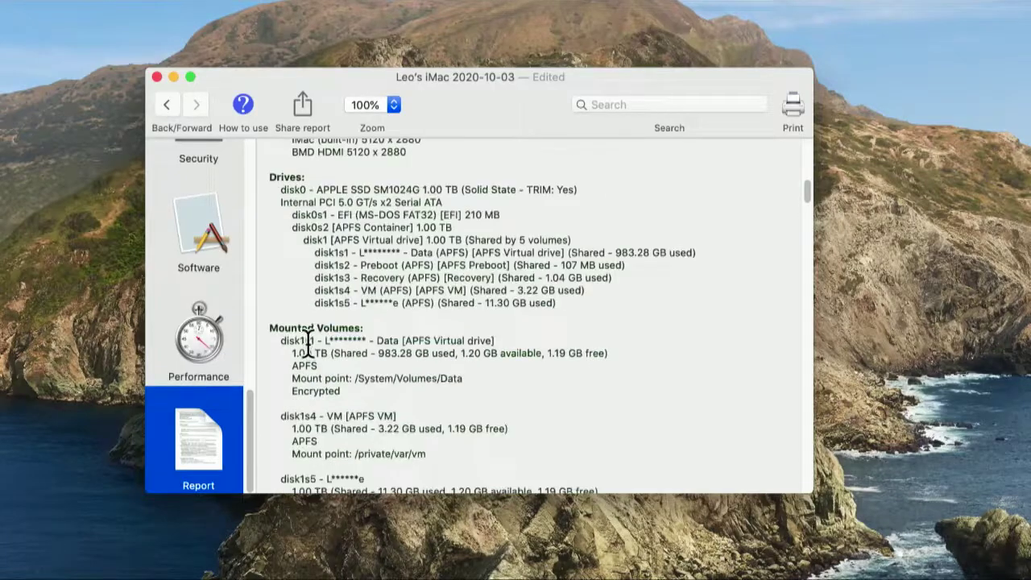